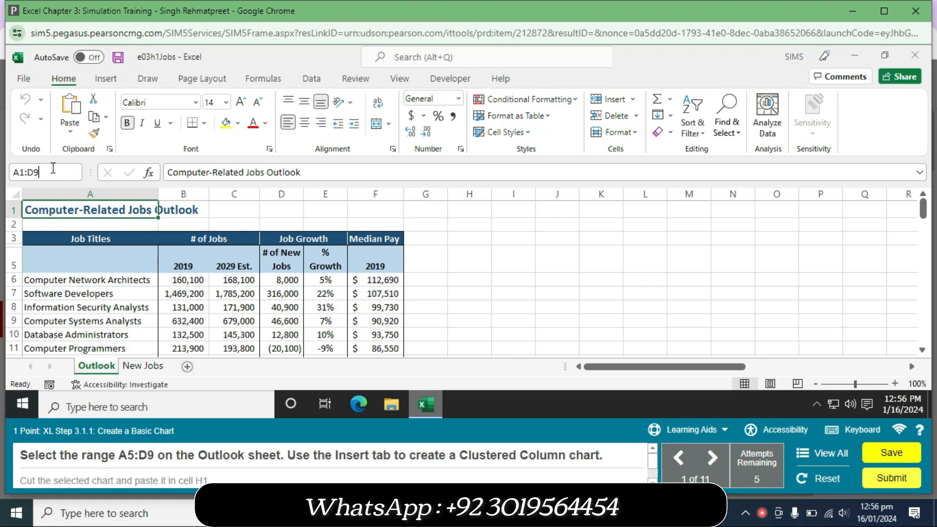
# Step: Try to insert a clustered column chart from the range A1:D9 on the Outlook sheet
pyautogui.press('Return')
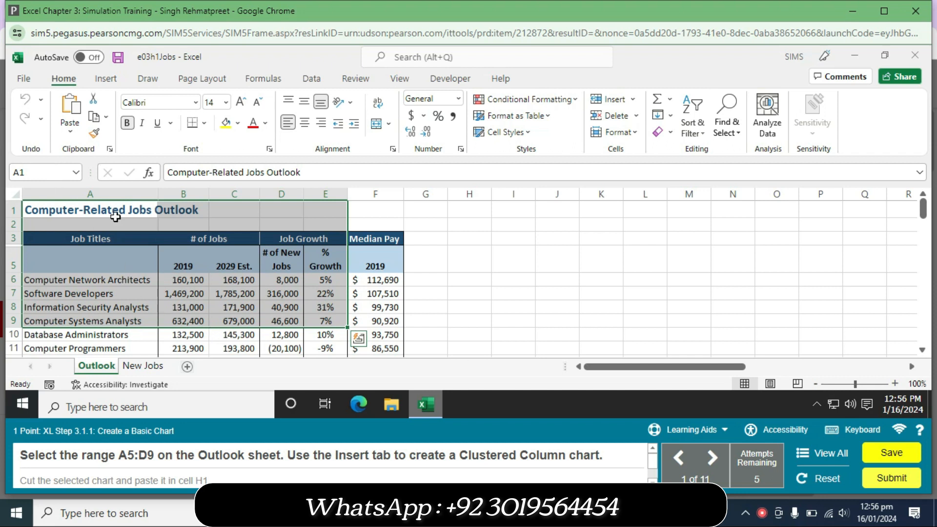
pyautogui.click(105, 79)
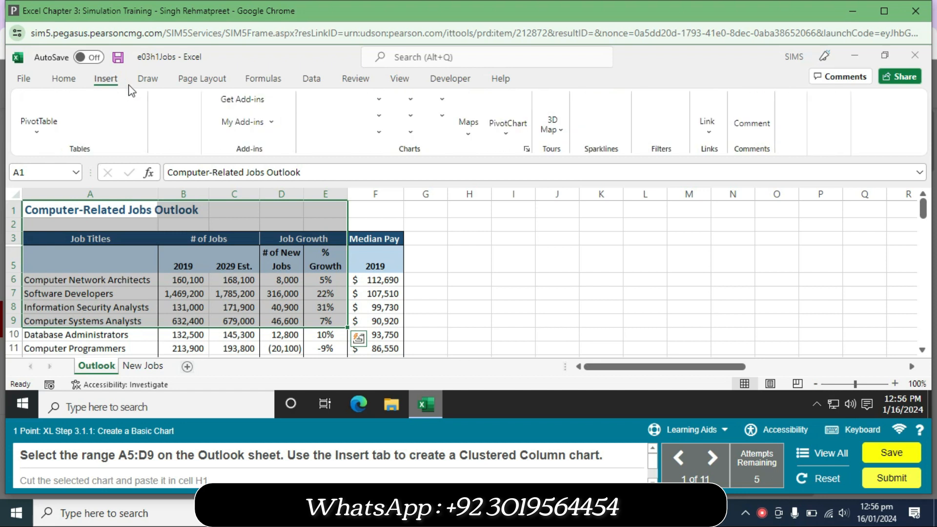
pyautogui.click(323, 110)
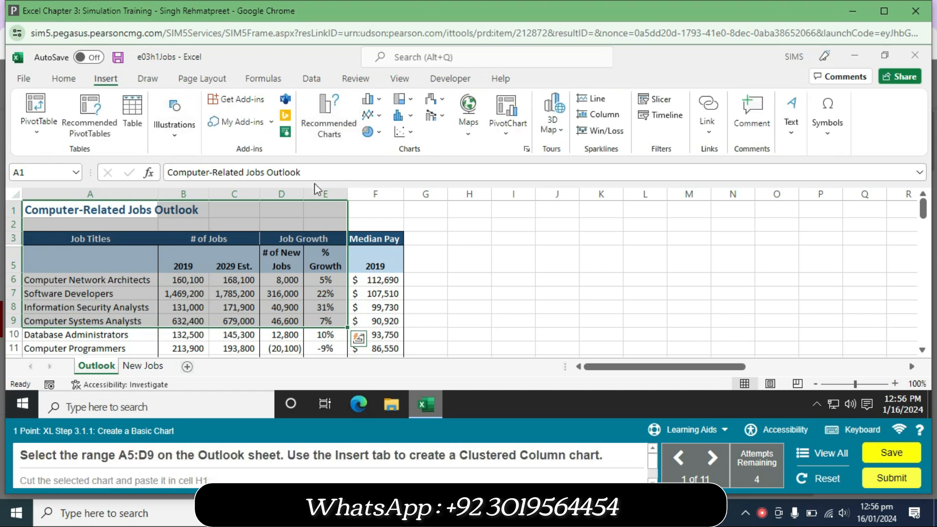
pyautogui.click(359, 338)
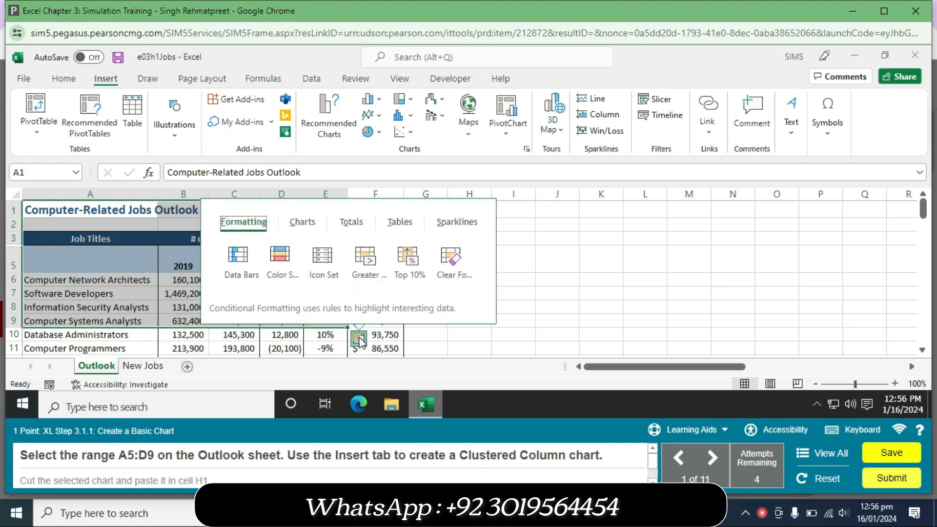
pyautogui.click(309, 222)
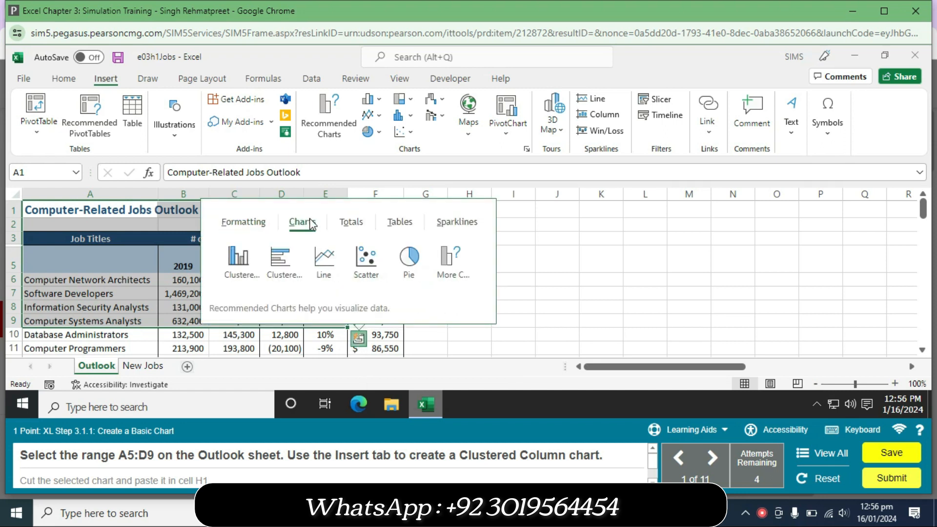
pyautogui.click(242, 268)
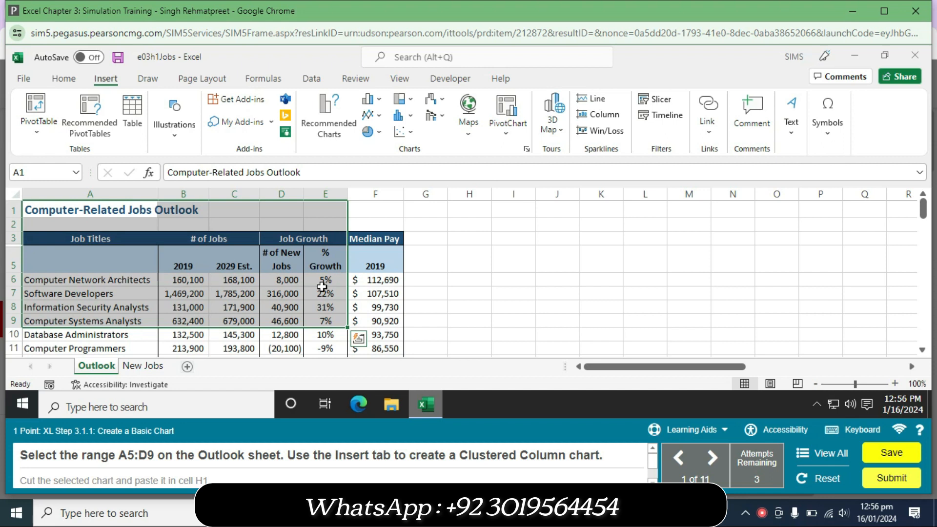
# Step: Select the range A5:D9 on the Outlook sheet and insert a Clustered Column chart from it
pyautogui.click(51, 169)
pyautogui.write('A')
pyautogui.press('Return')
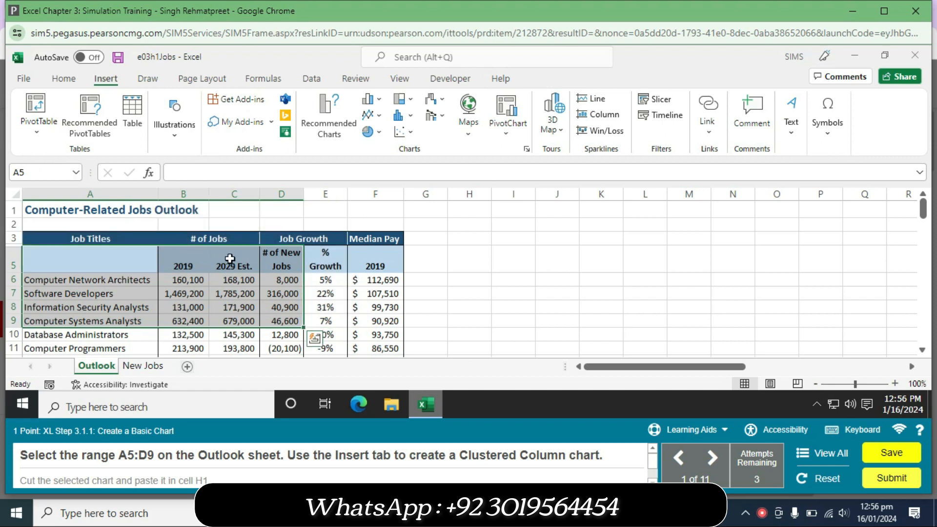
pyautogui.click(330, 113)
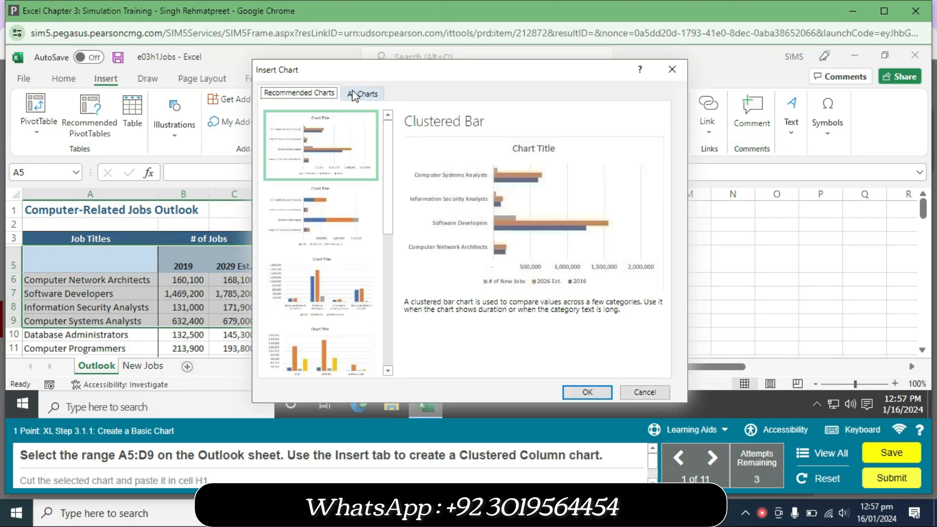
pyautogui.click(366, 94)
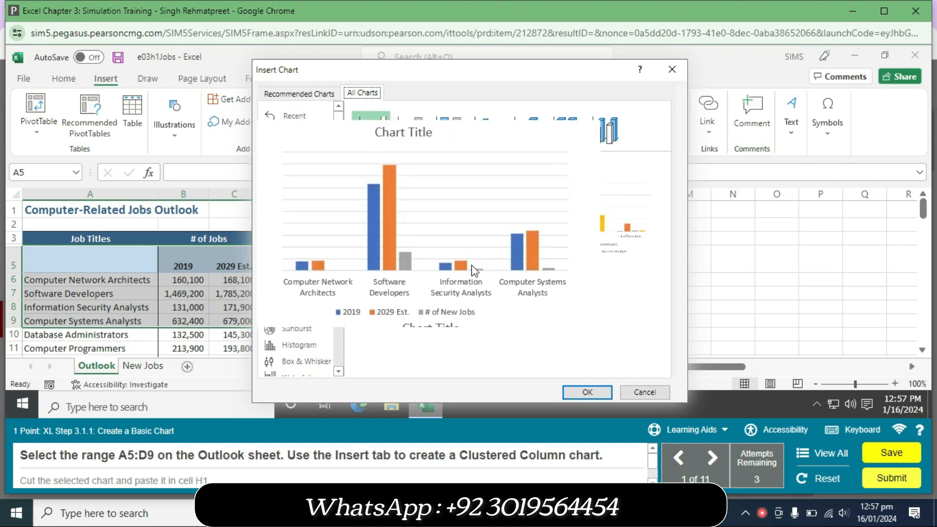
pyautogui.click(589, 390)
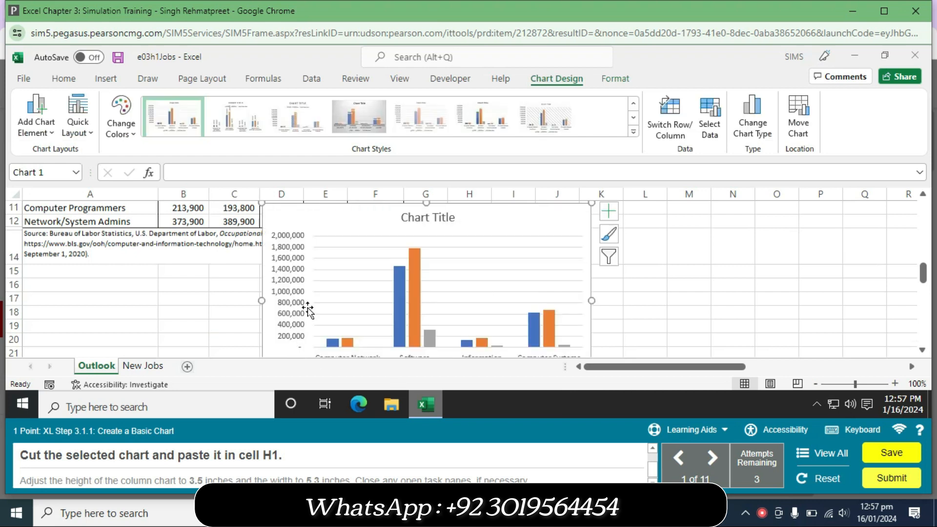
# Step: Cut the new column chart and paste it at cell H1 of the Outlook sheet
pyautogui.rightClick(355, 210)
pyautogui.click(385, 56)
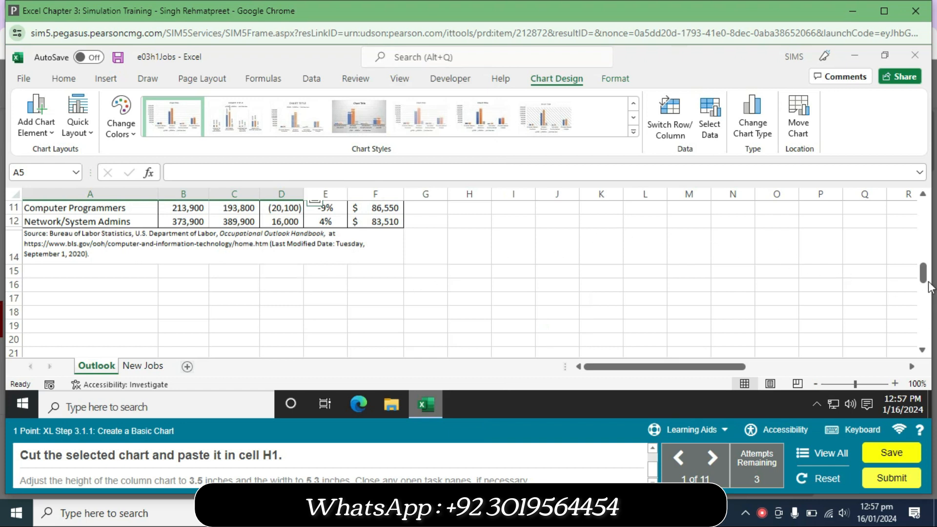
pyautogui.moveTo(923, 280); pyautogui.dragTo(923, 211)
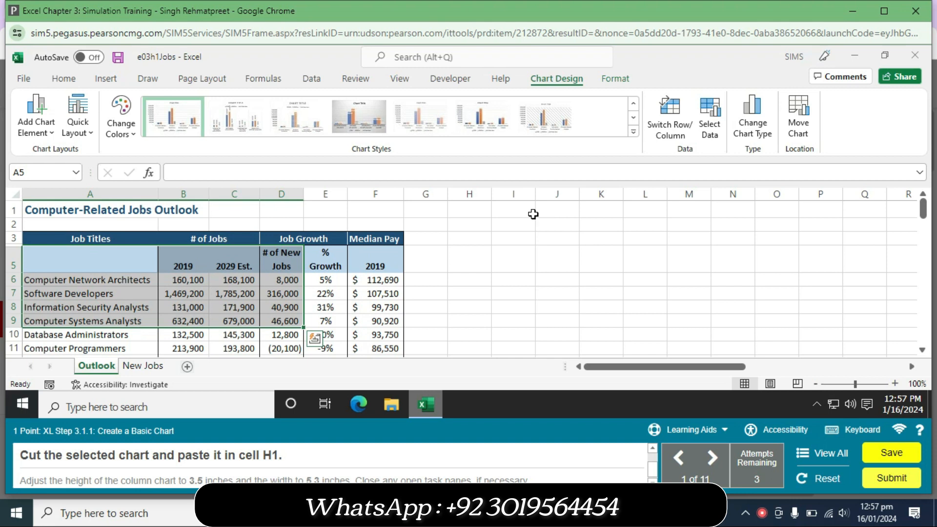
pyautogui.click(474, 209)
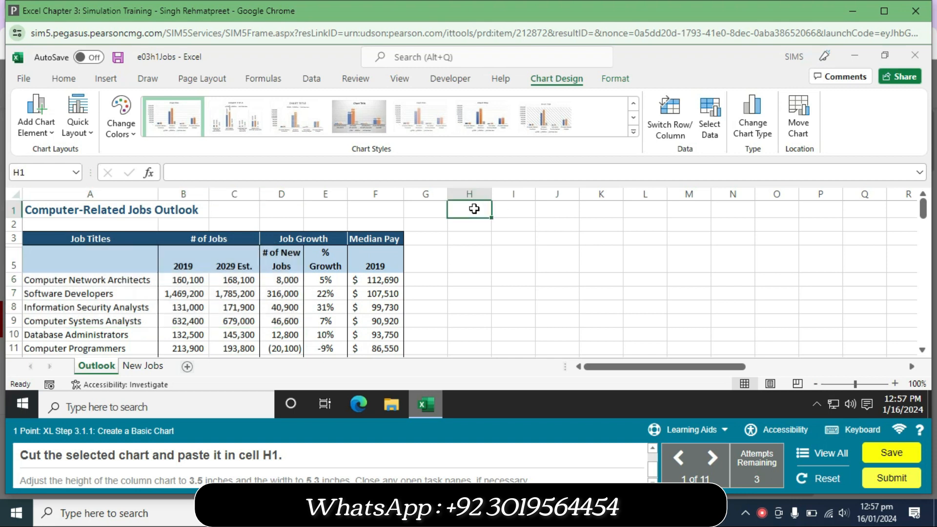
pyautogui.hotkey('ctrl', 'v')
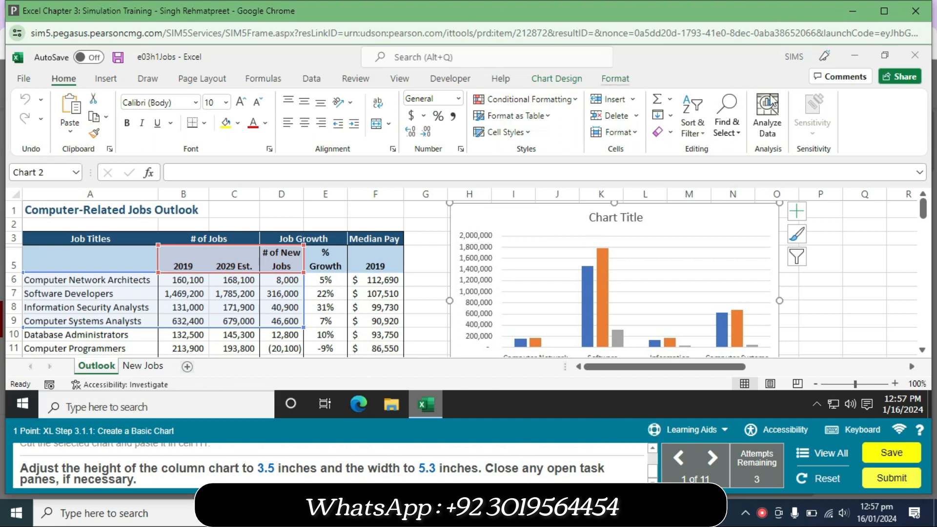
# Step: Set the column chart's height to 3.5 inches and its width to 5.3 inches
pyautogui.click(617, 83)
pyautogui.click(837, 102)
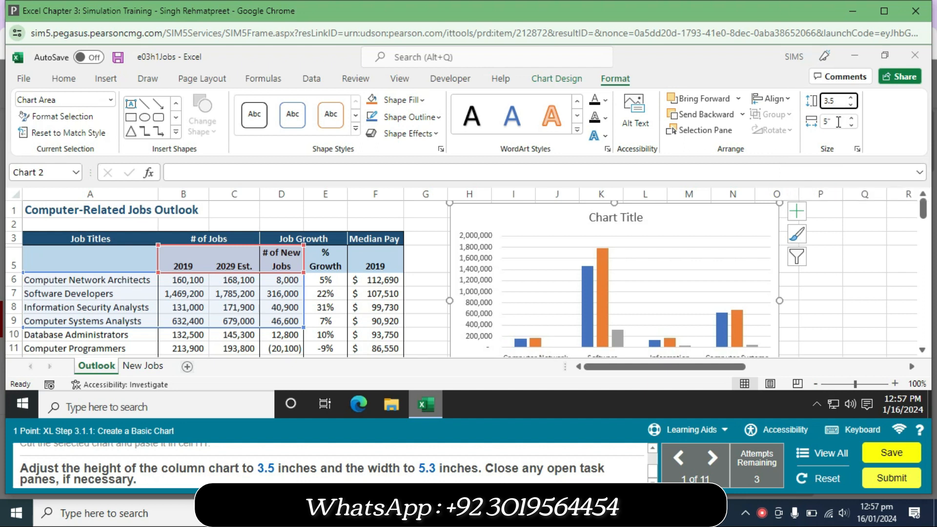
pyautogui.click(838, 122)
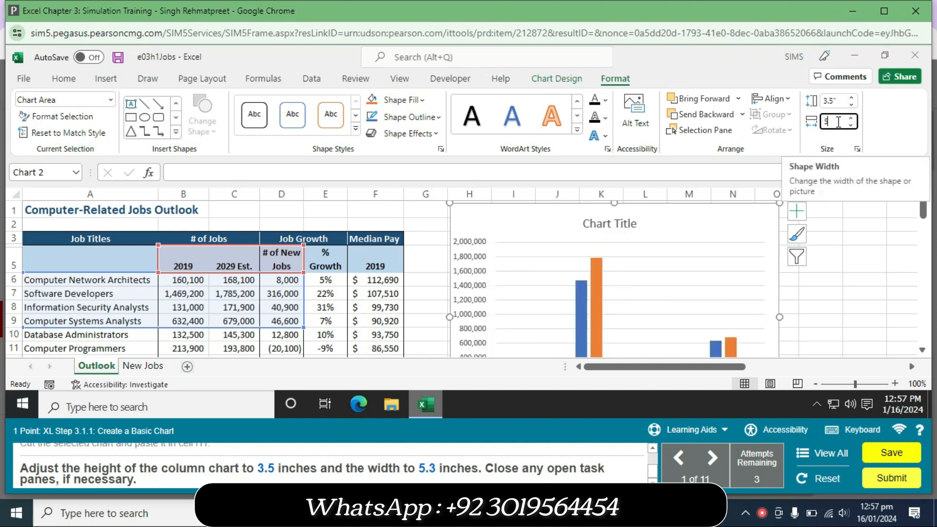
pyautogui.write('5.3')
pyautogui.click(865, 271)
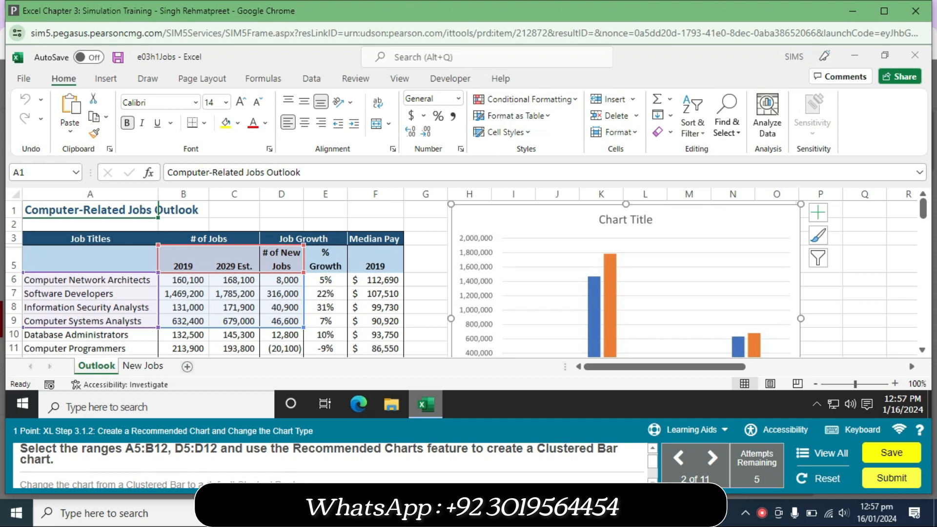
# Step: Try to create a recommended chart from the ranges A5:B12 and D5:D12
pyautogui.click(50, 175)
pyautogui.write('A5:B12')
pyautogui.press('Return')
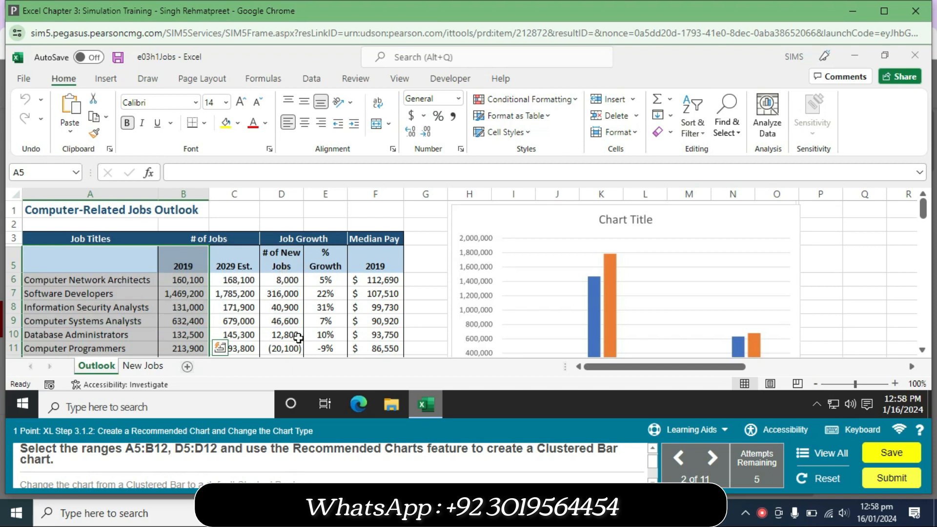
pyautogui.hotkey('ctrl', 'q')
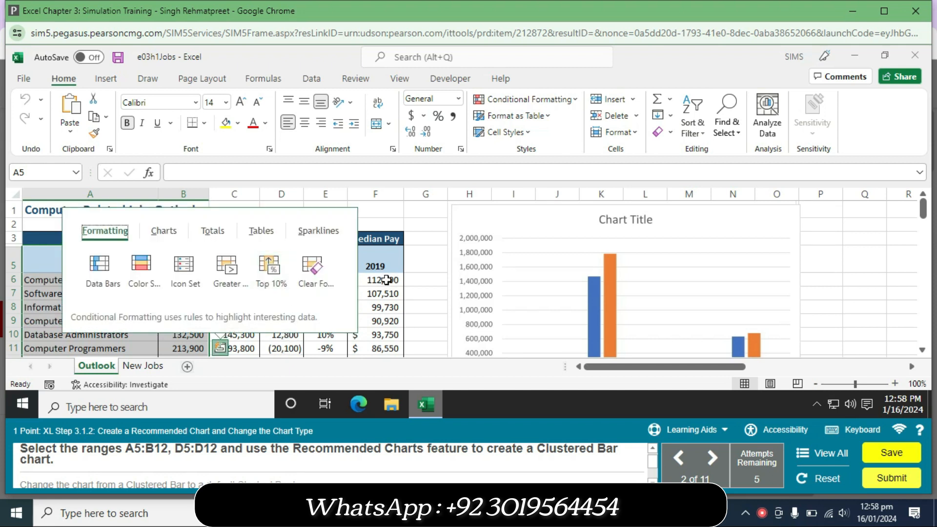
pyautogui.click(375, 266)
pyautogui.moveTo(271, 259); pyautogui.dragTo(282, 276)
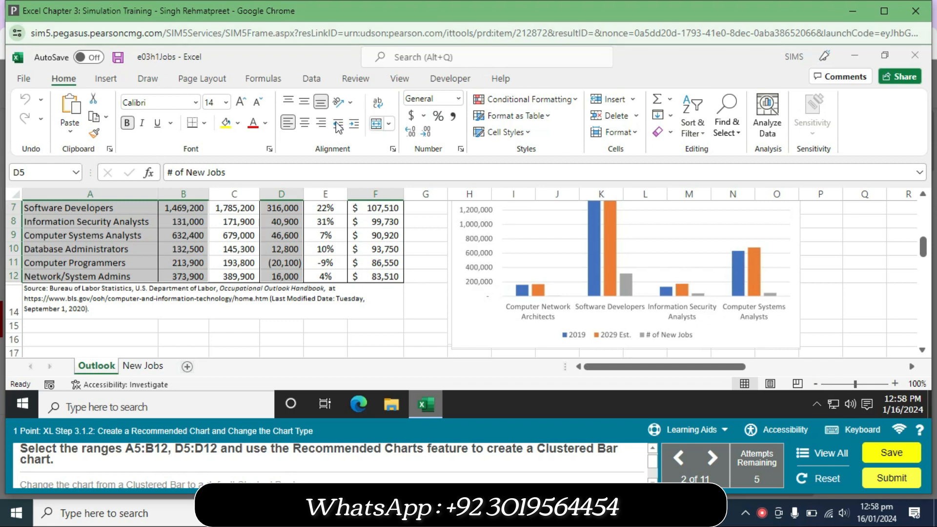
pyautogui.click(104, 79)
pyautogui.click(328, 119)
pyautogui.click(448, 326)
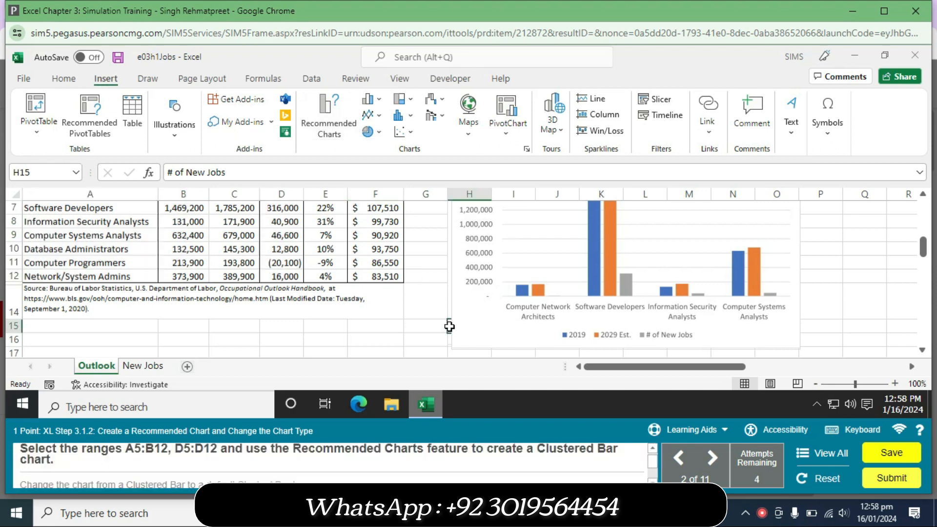
# Step: Select only the ranges A5:B12 and D5:D12 and insert the recommended Clustered Bar chart from them
pyautogui.click(46, 174)
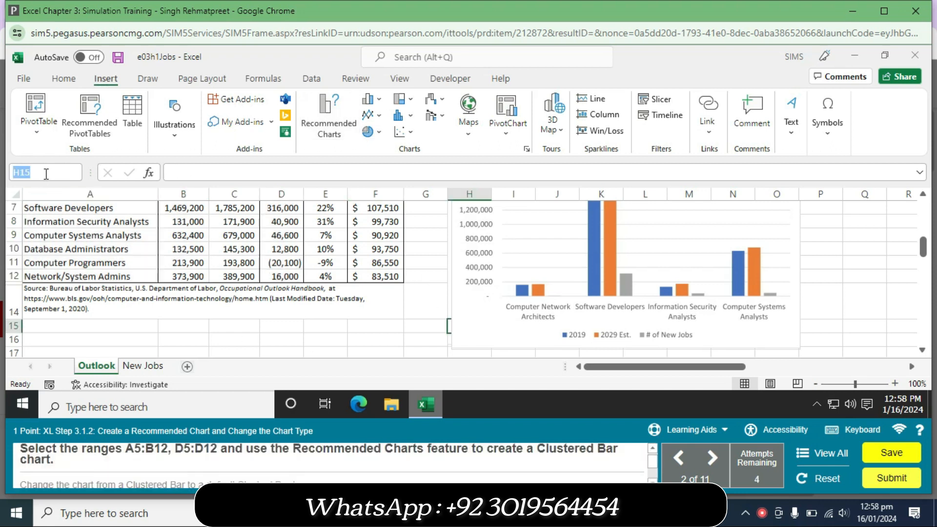
pyautogui.write('A5')
pyautogui.press('Return')
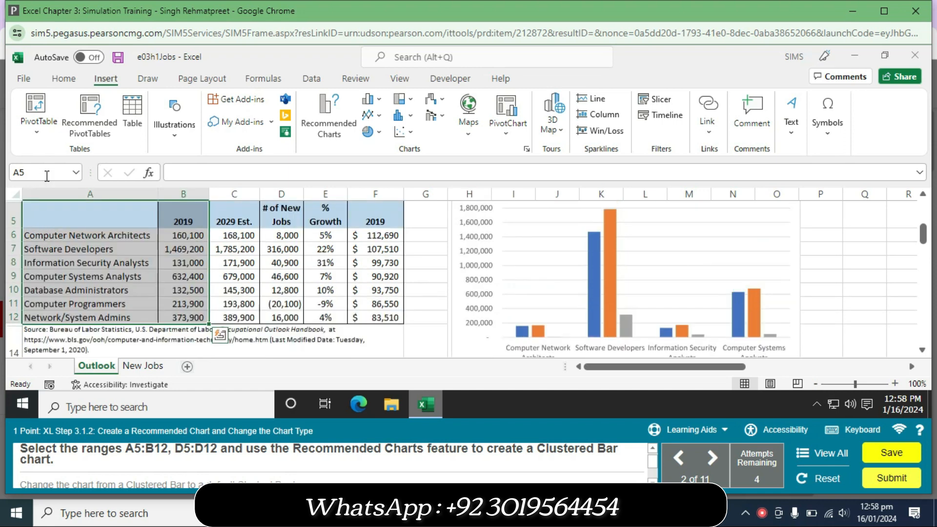
pyautogui.keyDown('ctrl'); pyautogui.click(276, 222); pyautogui.keyUp('ctrl')
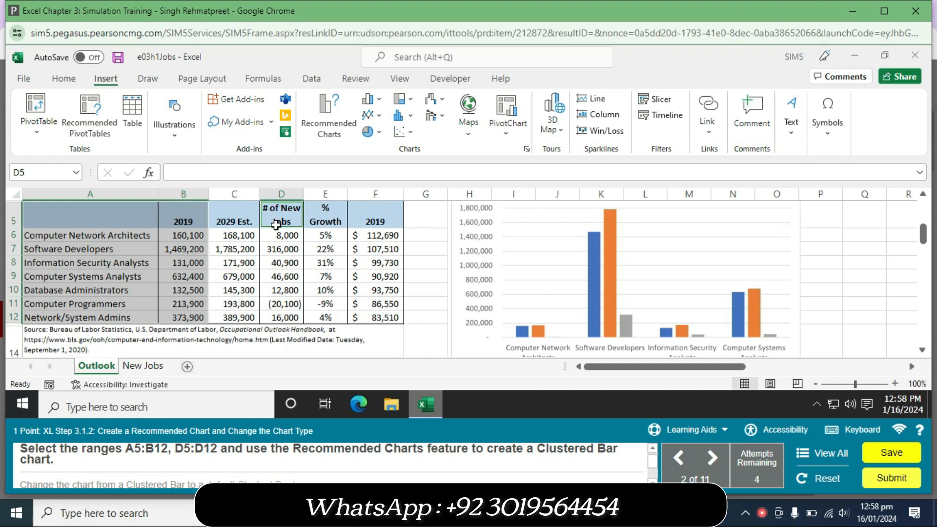
pyautogui.moveTo(277, 225); pyautogui.dragTo(279, 316)
pyautogui.click(329, 117)
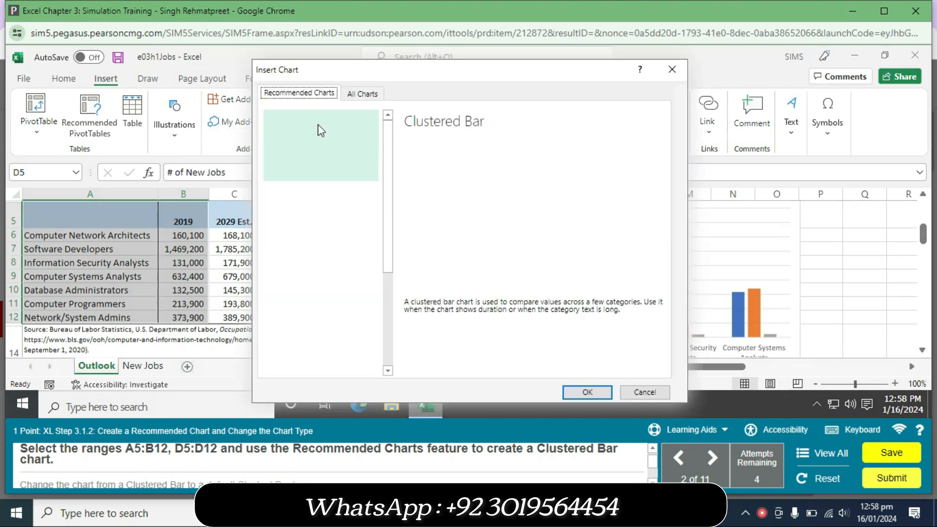
pyautogui.click(576, 389)
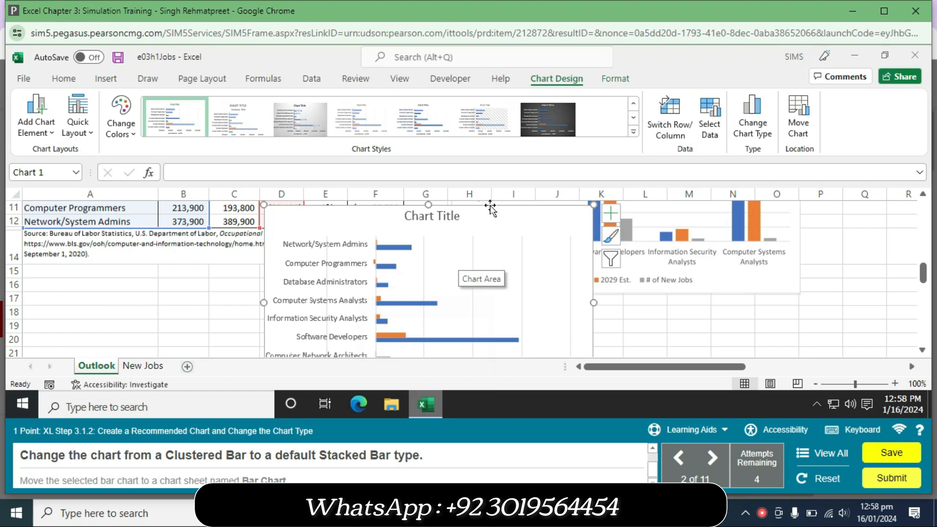
# Step: Change the clustered bar chart to the default Stacked Bar type
pyautogui.click(752, 128)
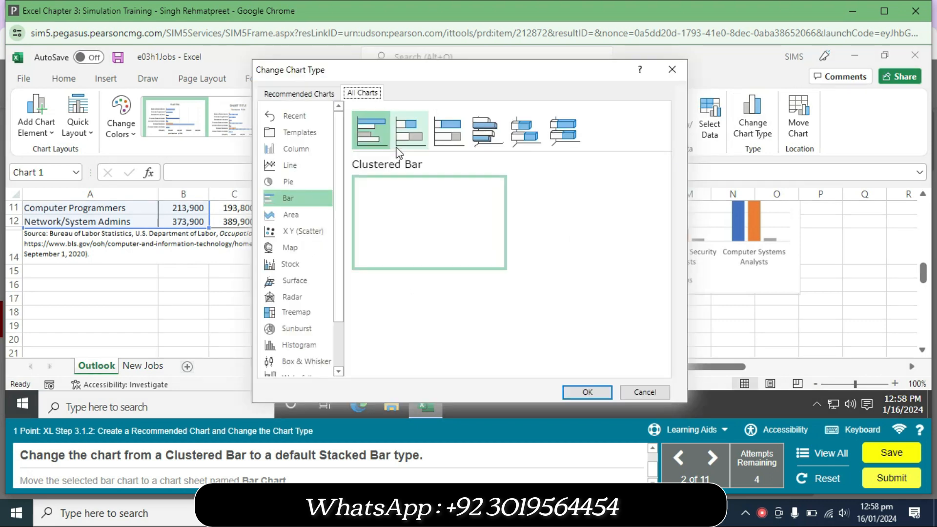
pyautogui.click(418, 145)
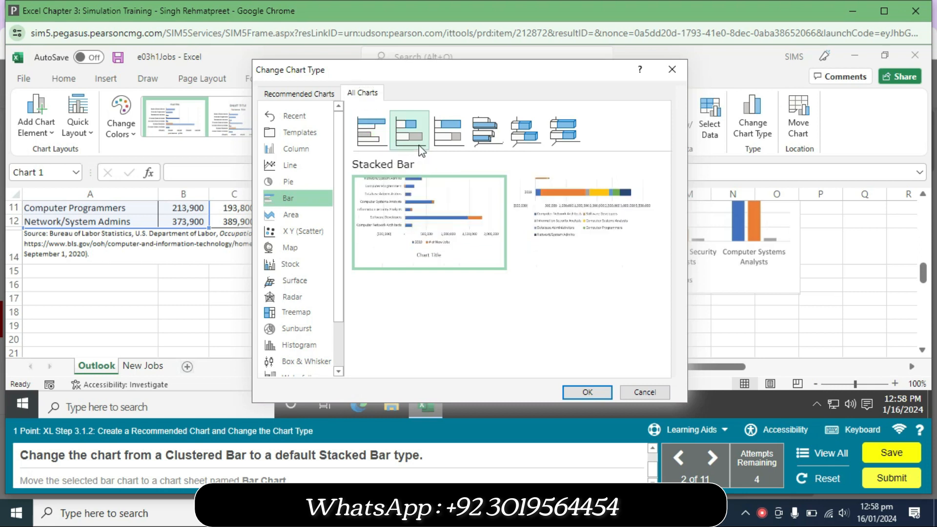
pyautogui.click(587, 392)
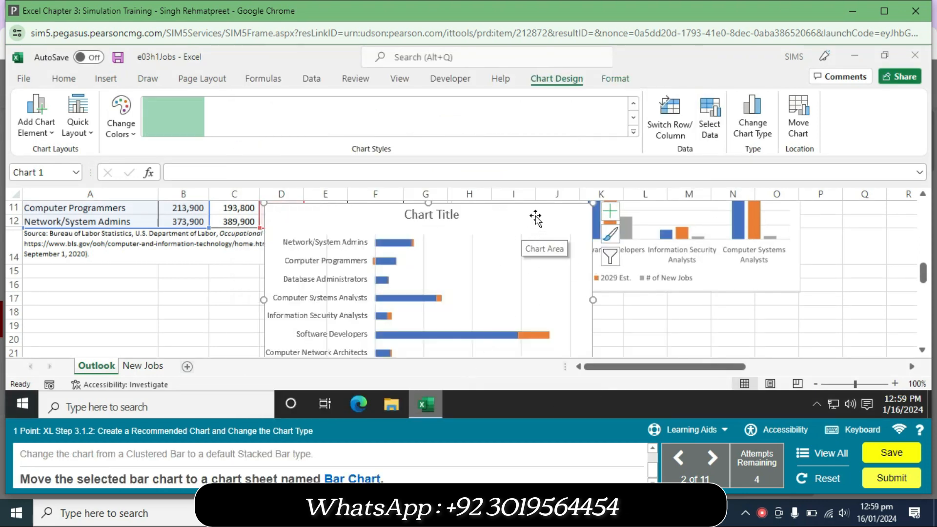
# Step: Move the stacked bar chart to a new chart sheet named Bar Chart
pyautogui.rightClick(571, 220)
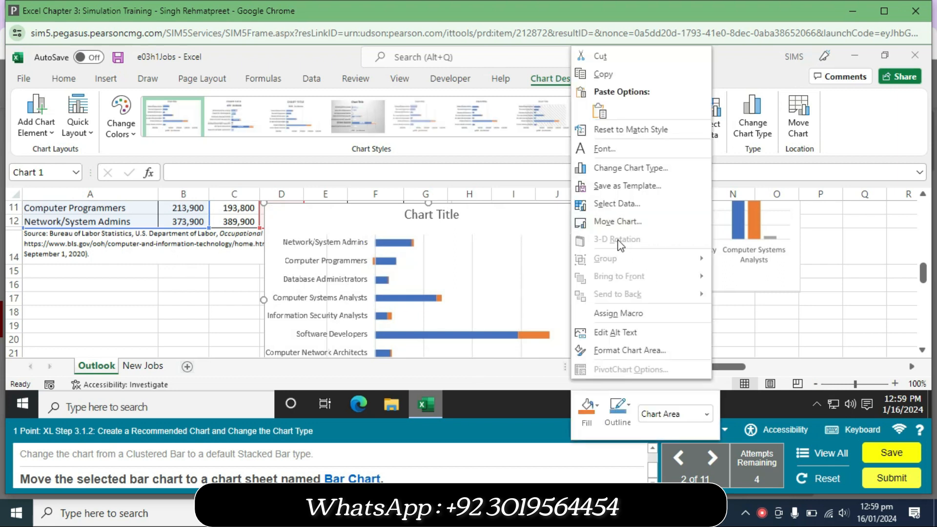
pyautogui.click(619, 222)
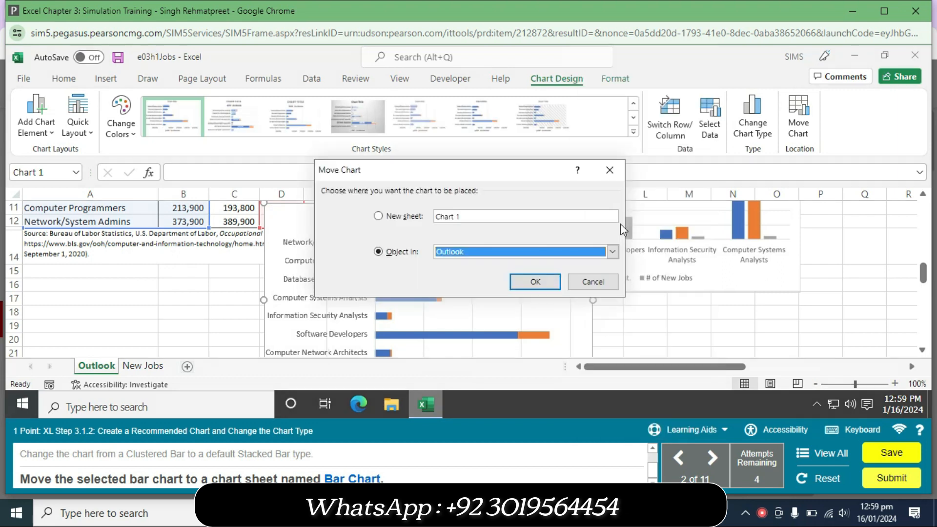
pyautogui.click(465, 218)
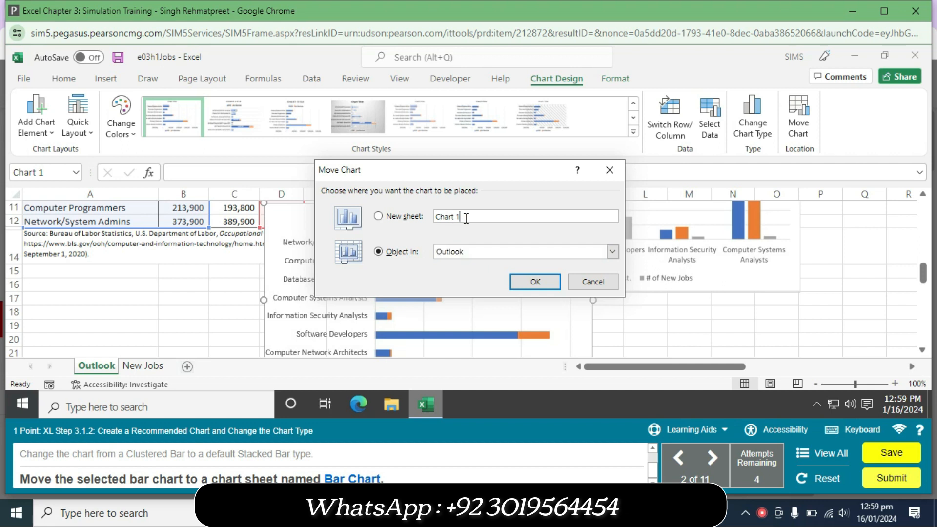
pyautogui.press('BackSpace')
pyautogui.press('BackSpace')
pyautogui.press('BackSpace')
pyautogui.press('BackSpace')
pyautogui.click(546, 281)
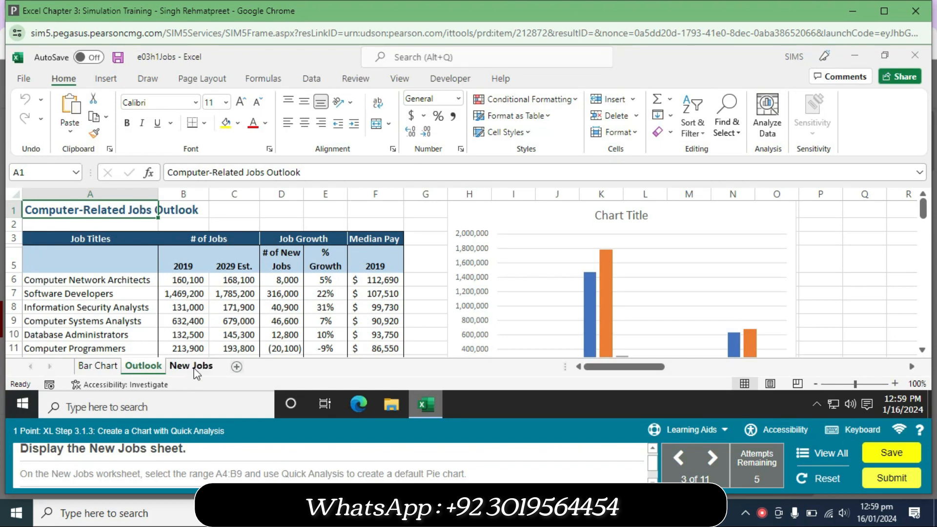
# Step: On the New Jobs sheet, select the range A4:B9 and create a default Pie chart from it with Quick Analysis
pyautogui.click(194, 365)
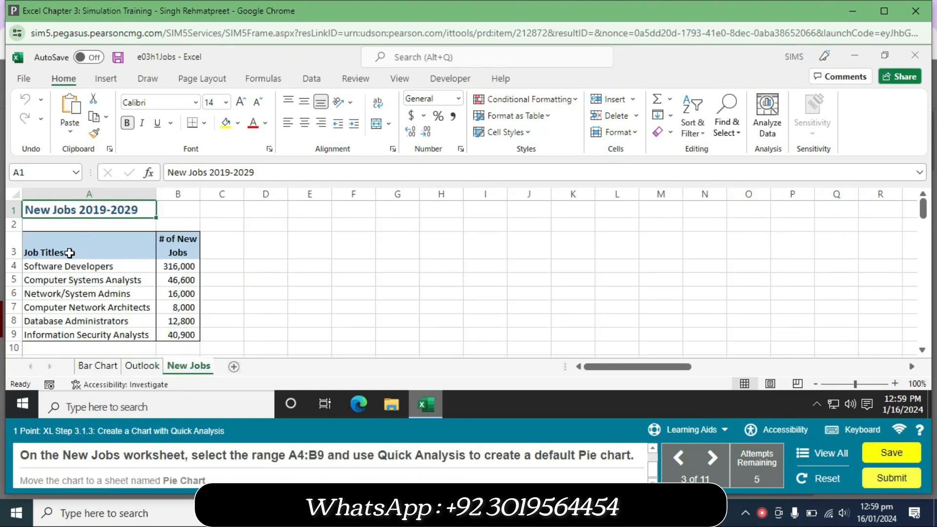
pyautogui.click(56, 267)
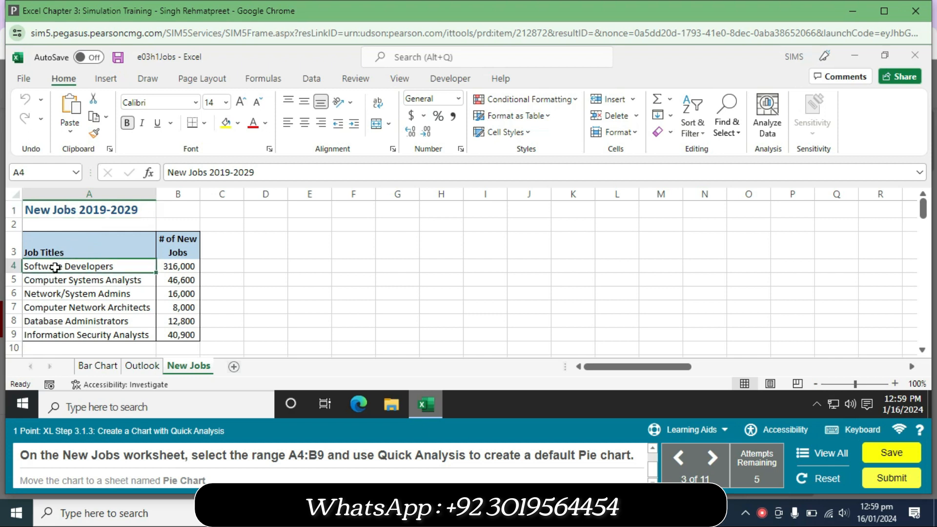
pyautogui.moveTo(58, 262); pyautogui.dragTo(158, 334)
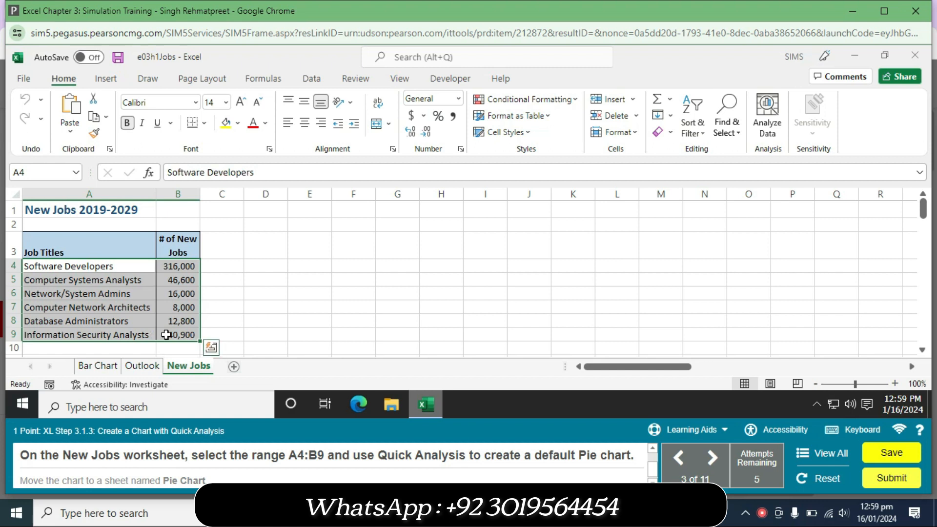
pyautogui.click(211, 347)
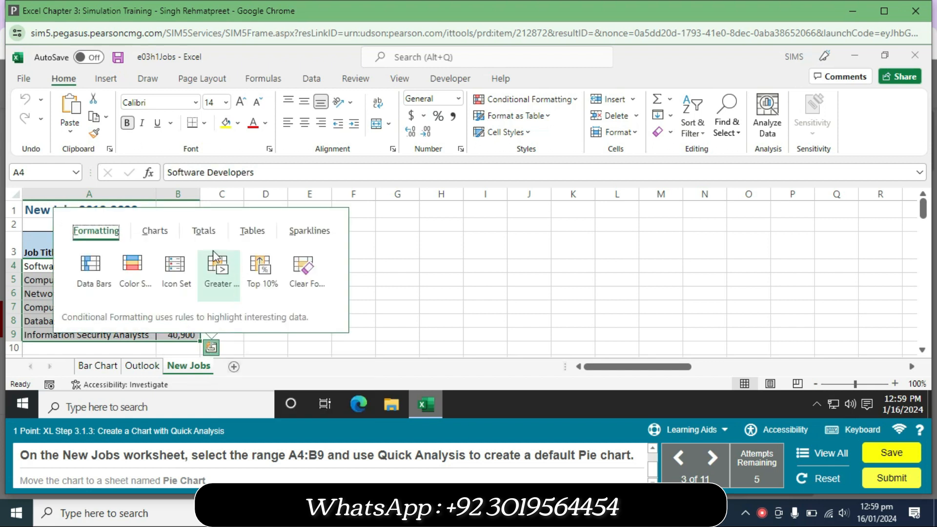
pyautogui.click(155, 231)
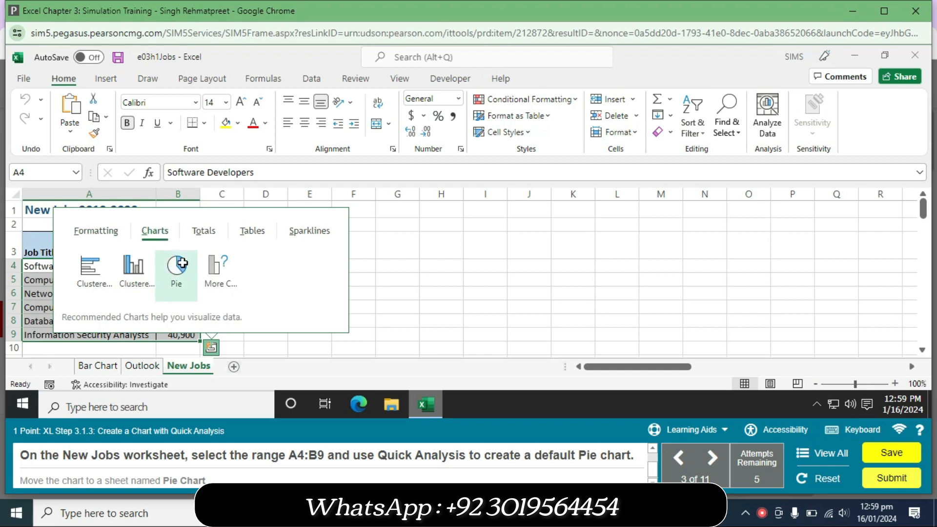
# Step: Move the pie chart to a new chart sheet named Pie Chart
pyautogui.rightClick(315, 325)
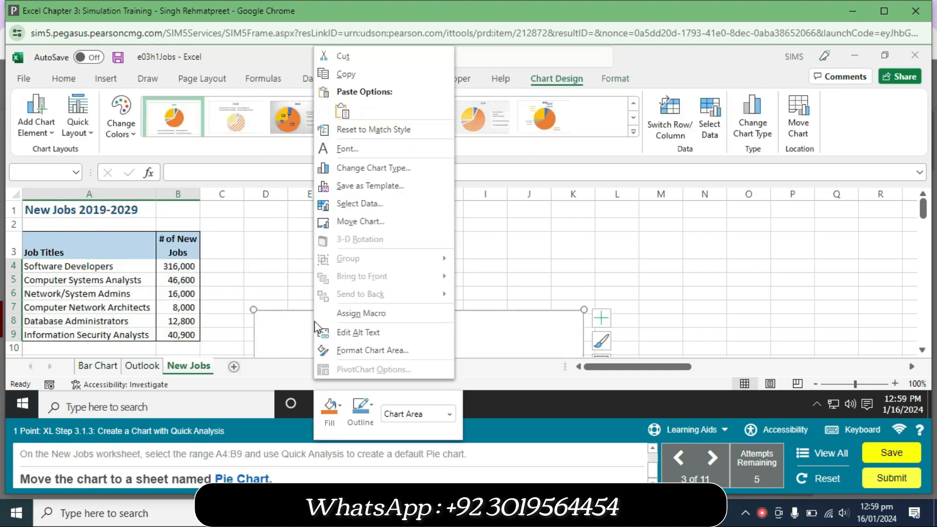
pyautogui.click(385, 224)
pyautogui.click(379, 219)
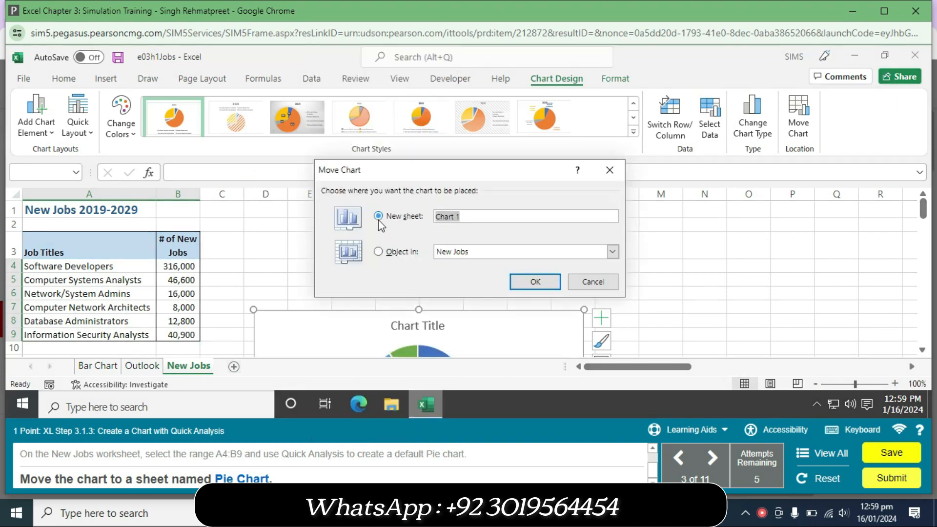
pyautogui.write('Pie')
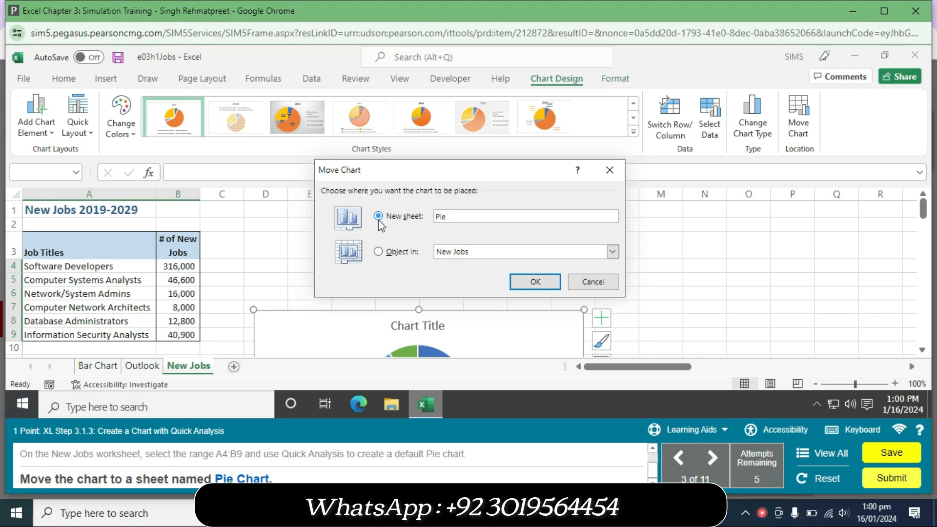
pyautogui.write(' Chart')
pyautogui.click(546, 282)
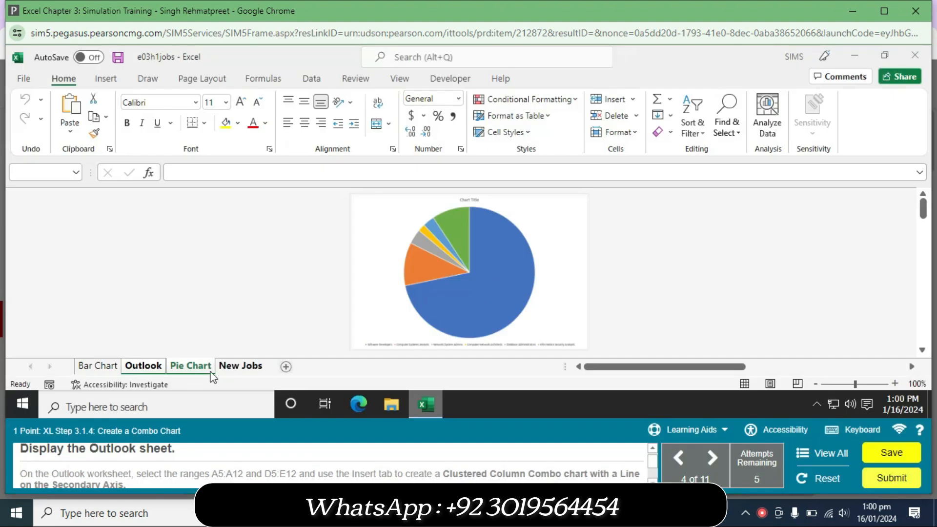
# Step: On the Outlook sheet, select the nonadjacent ranges A5:A12 and D5:E12
pyautogui.click(144, 368)
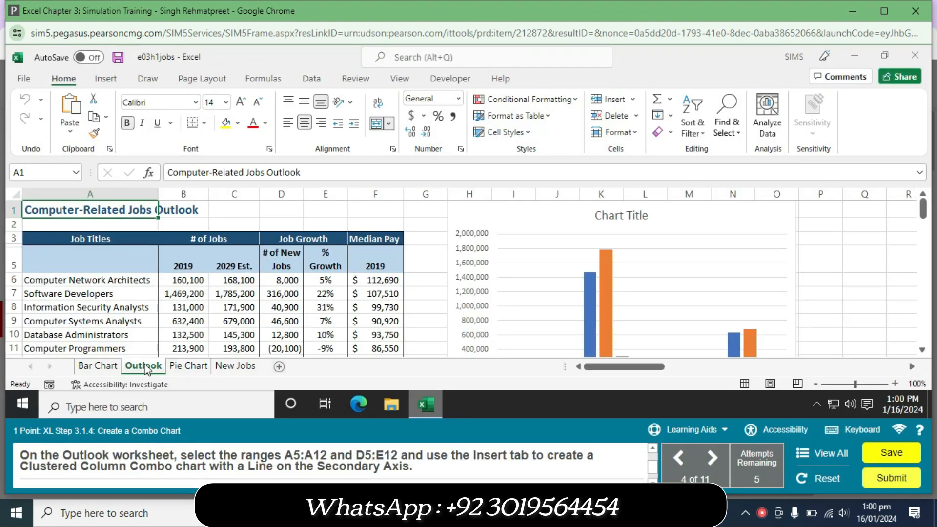
pyautogui.moveTo(38, 262); pyautogui.dragTo(64, 252)
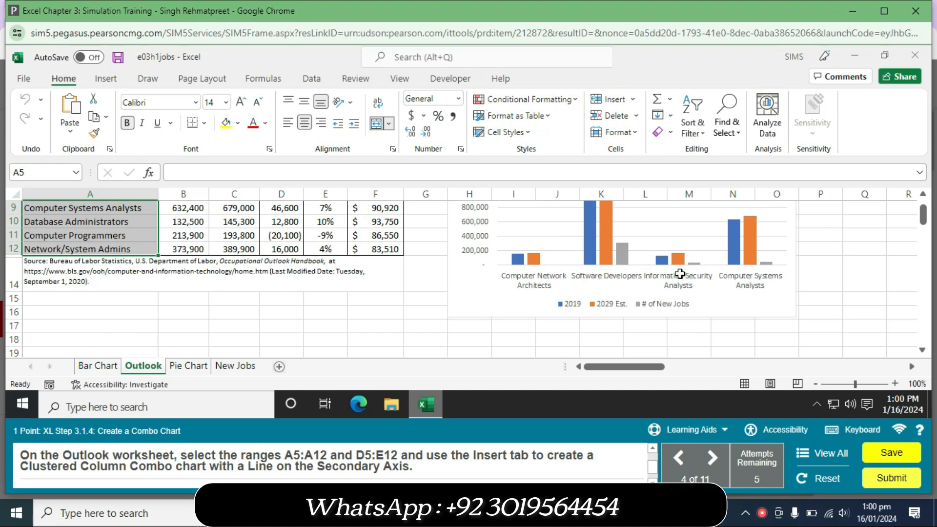
pyautogui.moveTo(922, 218); pyautogui.dragTo(923, 207)
pyautogui.moveTo(285, 258); pyautogui.dragTo(322, 272)
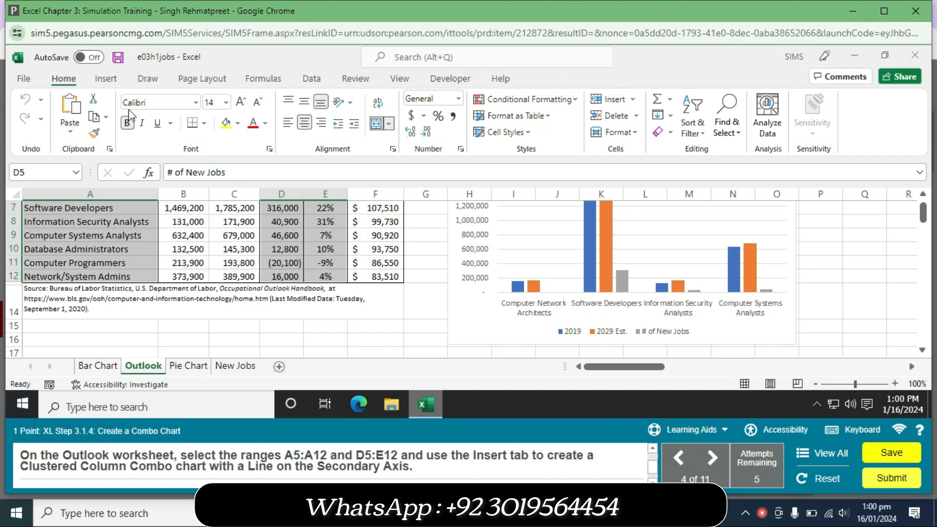
# Step: Insert a Combo chart of the type Clustered Column - Line on Secondary Axis from the selected ranges
pyautogui.click(107, 82)
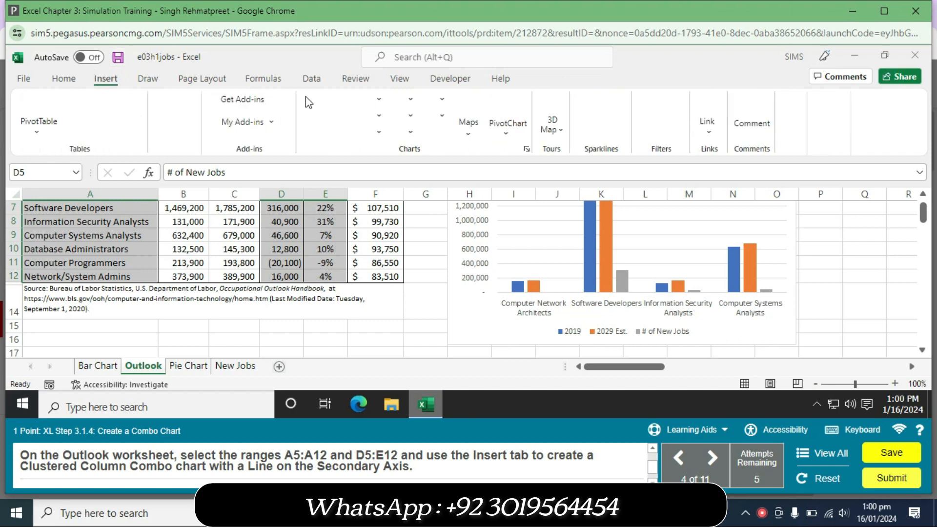
pyautogui.click(324, 110)
pyautogui.click(368, 95)
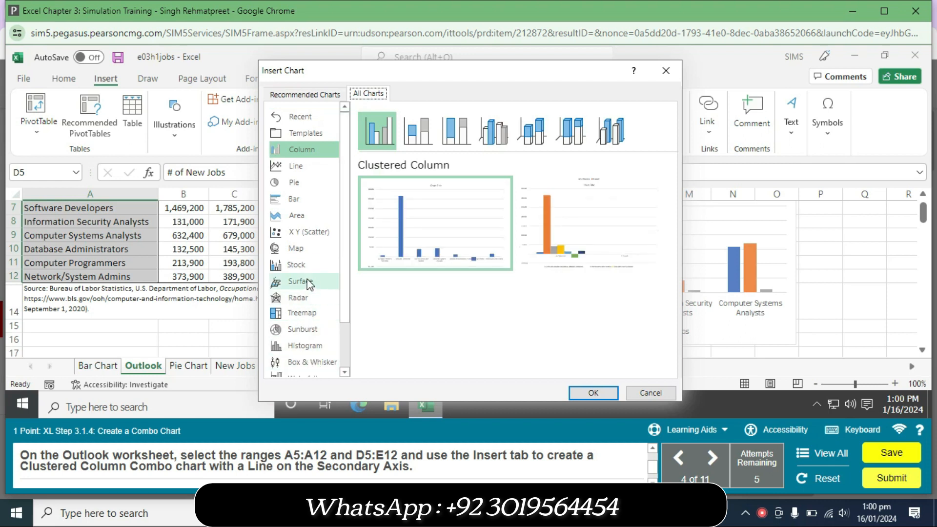
pyautogui.scroll(-3, 343, 276)
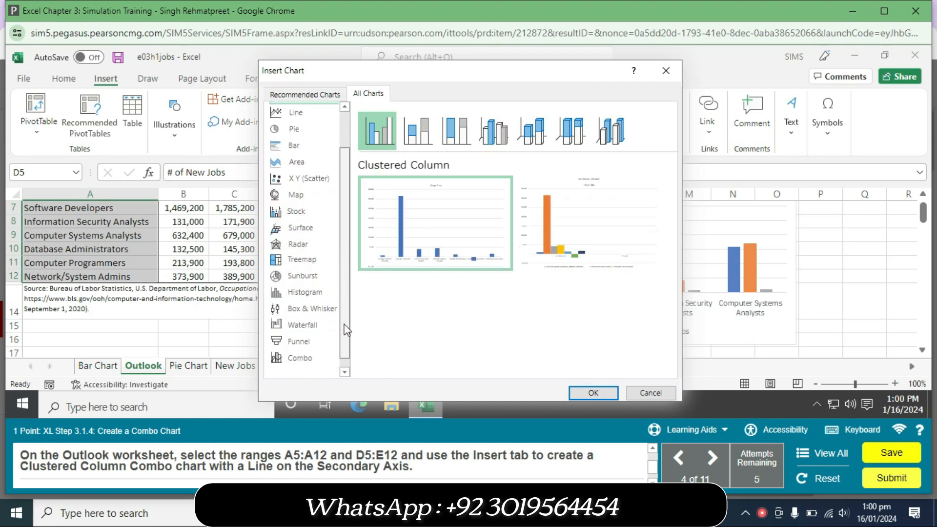
pyautogui.click(301, 354)
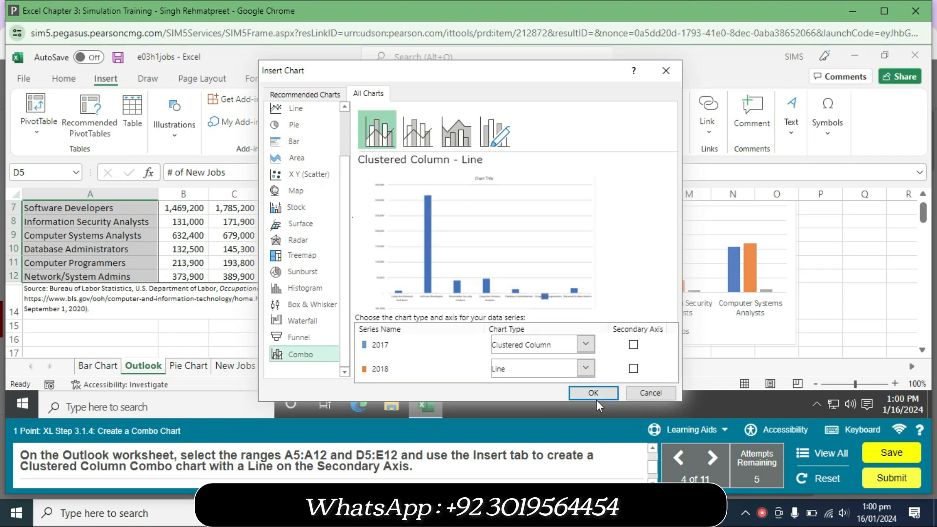
pyautogui.click(410, 141)
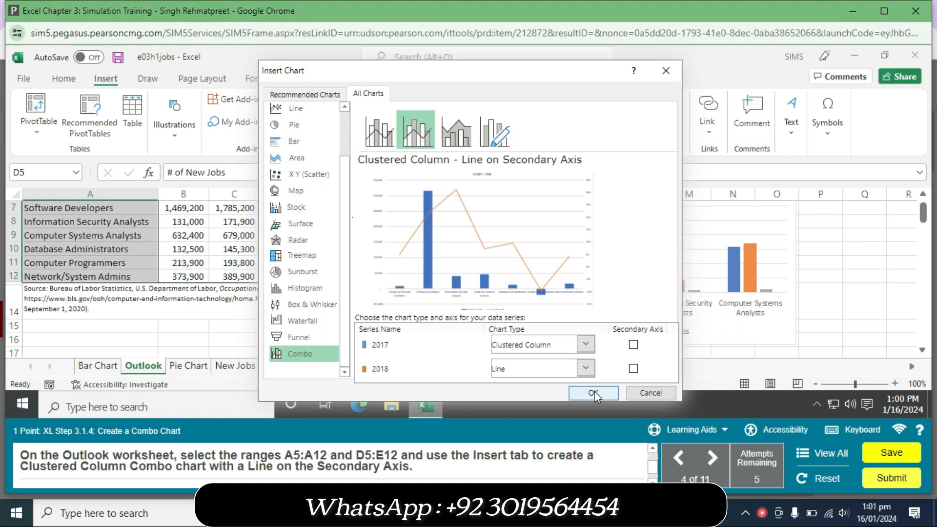
pyautogui.click(593, 394)
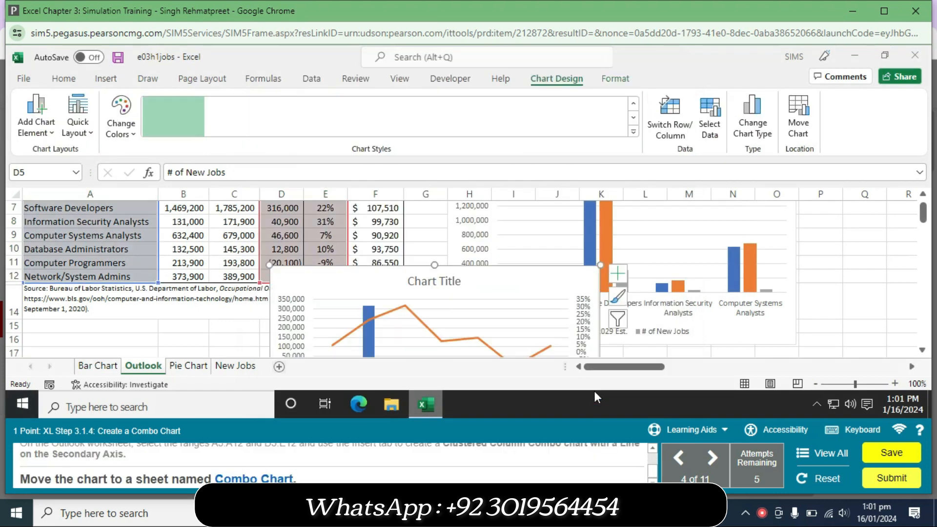
# Step: Move the combo chart to a new chart sheet named Combo Chart
pyautogui.rightClick(498, 285)
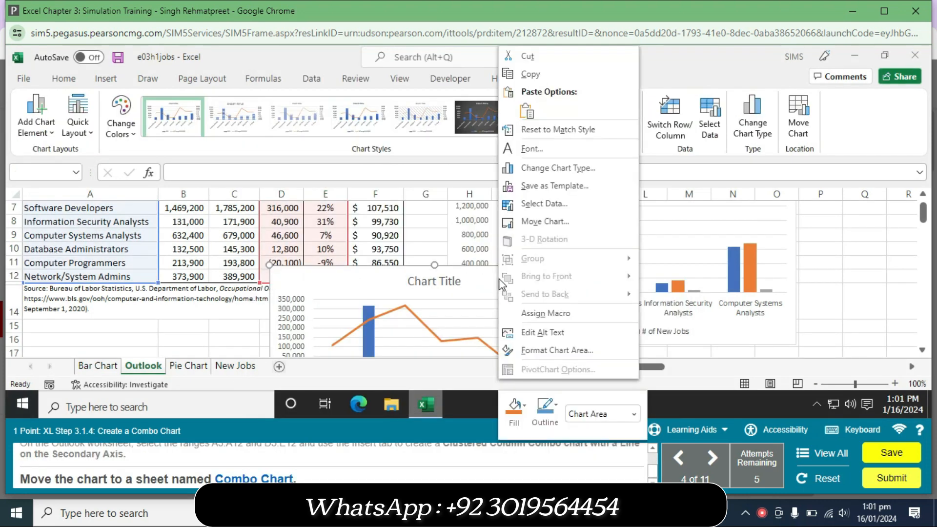
pyautogui.click(547, 226)
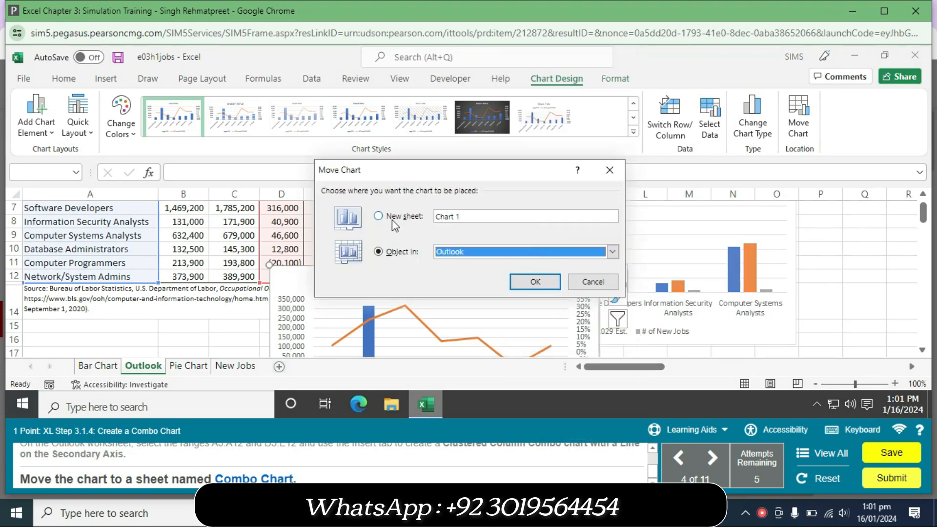
pyautogui.click(379, 216)
pyautogui.write('Combo')
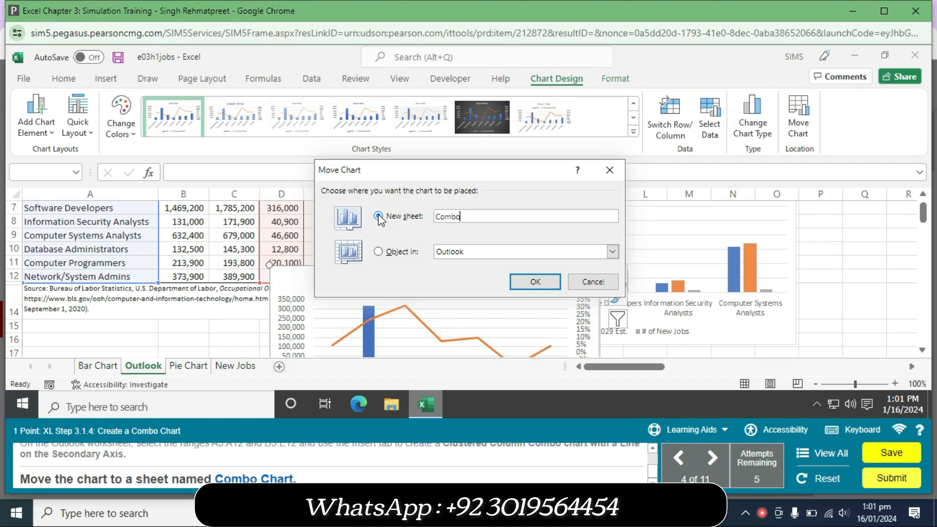
pyautogui.write(' Chart')
pyautogui.click(535, 282)
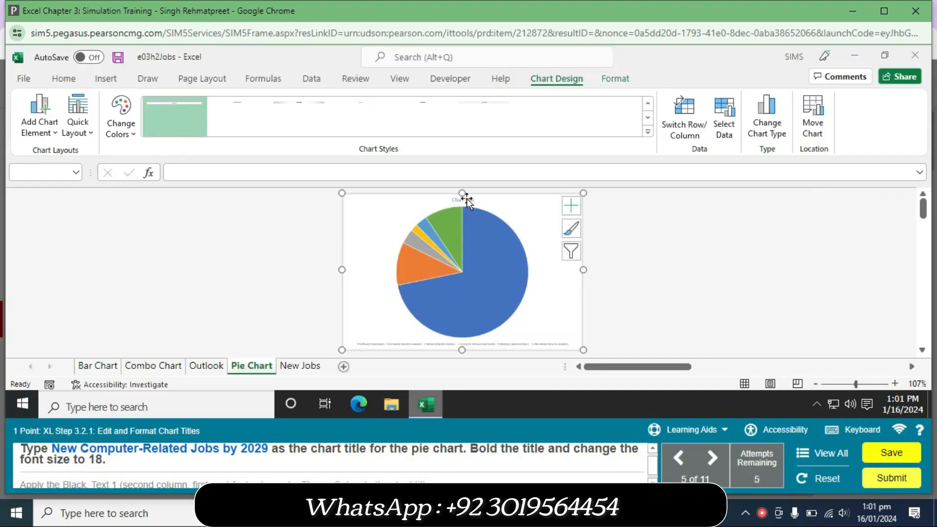
# Step: Replace the pie chart's title with New Computer-Related Jobs by 2029
pyautogui.click(467, 199)
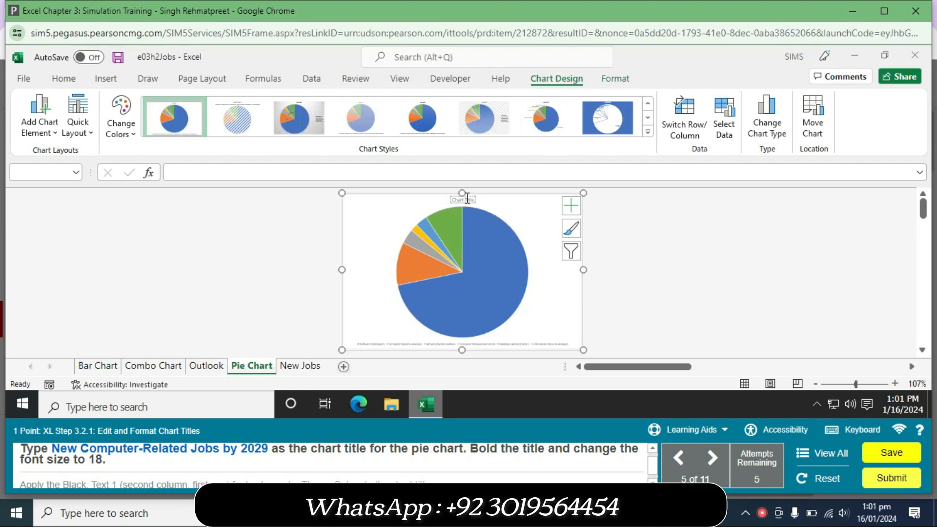
pyautogui.tripleClick(467, 198)
pyautogui.write('New Computer-Related Jobs by 20')
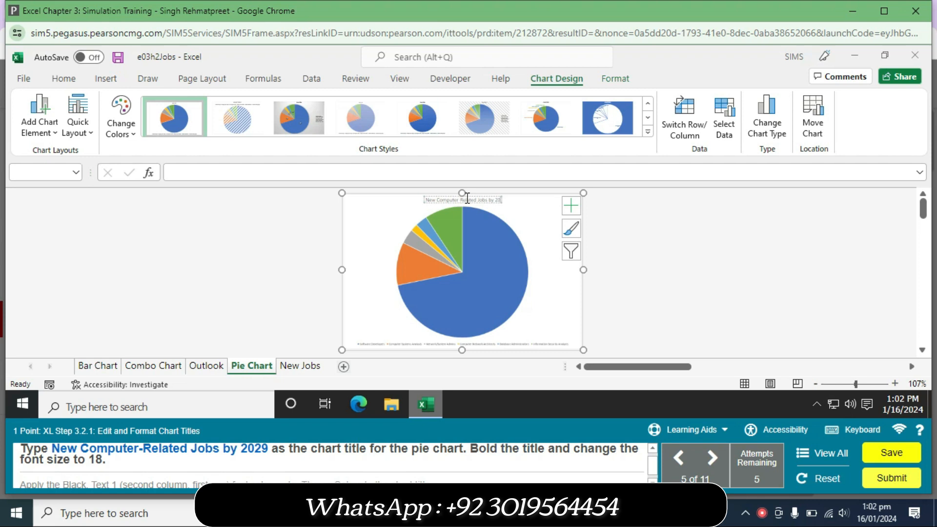
pyautogui.write('29')
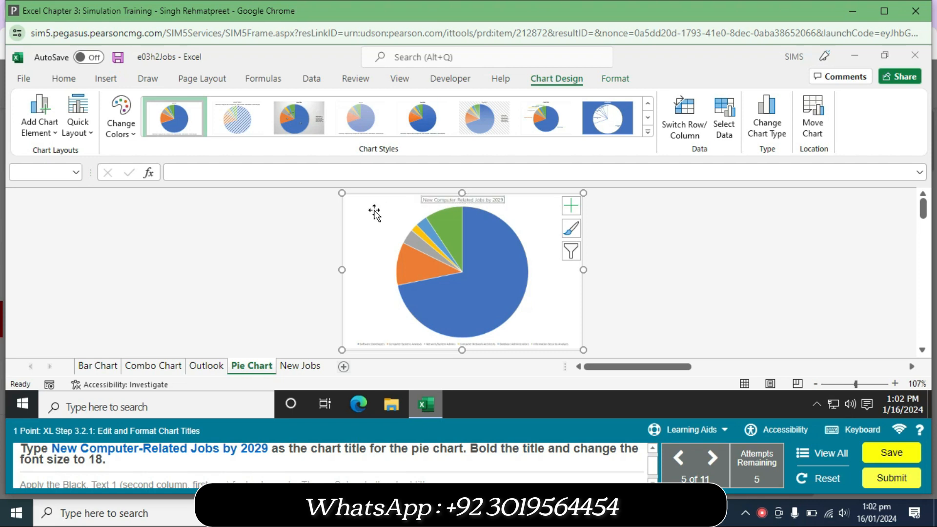
# Step: Make the pie chart's title bold and set its font size to 18
pyautogui.tripleClick(465, 198)
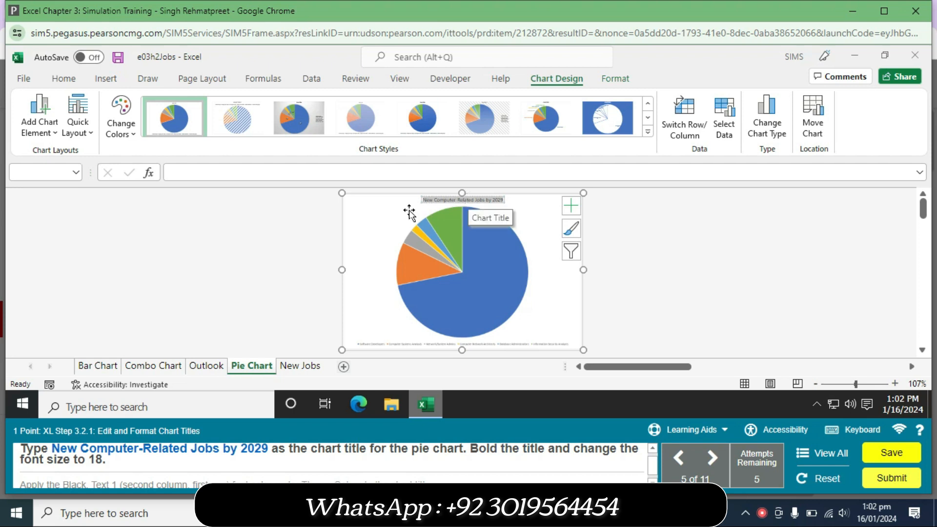
pyautogui.click(64, 78)
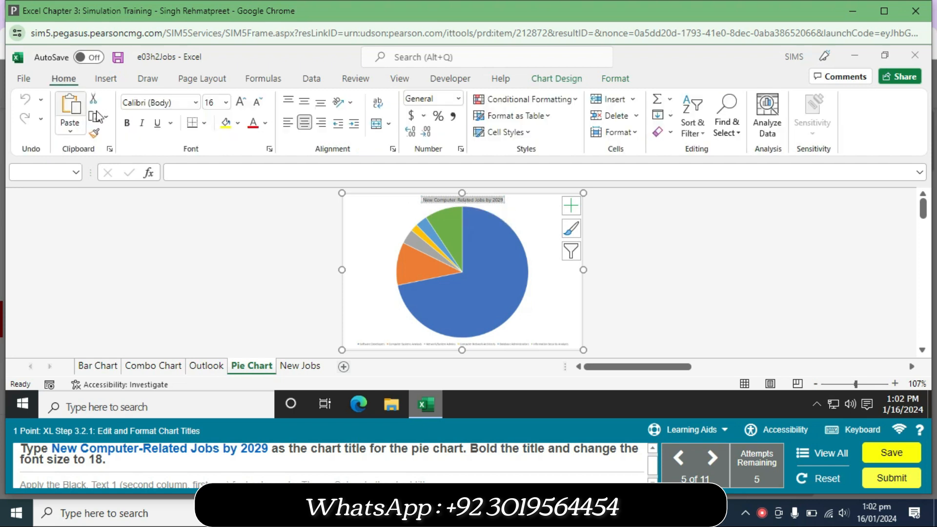
pyautogui.click(128, 124)
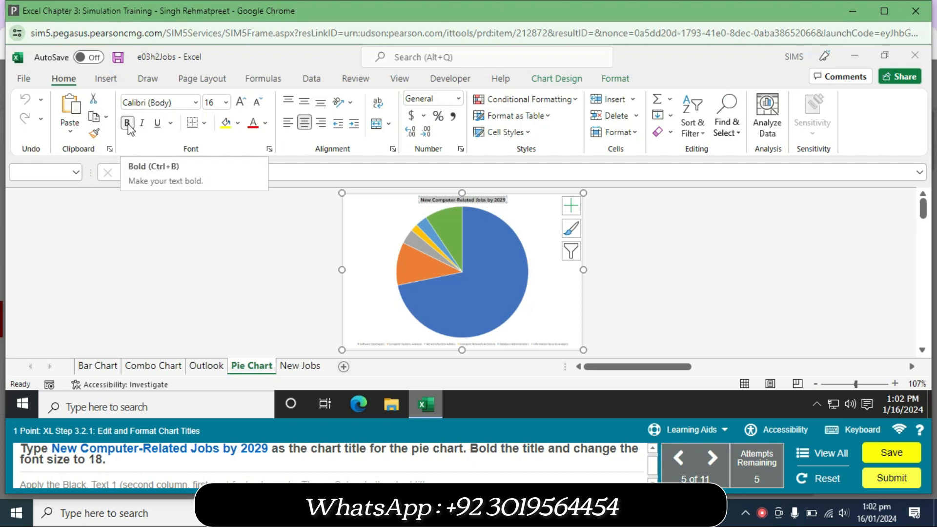
pyautogui.click(227, 104)
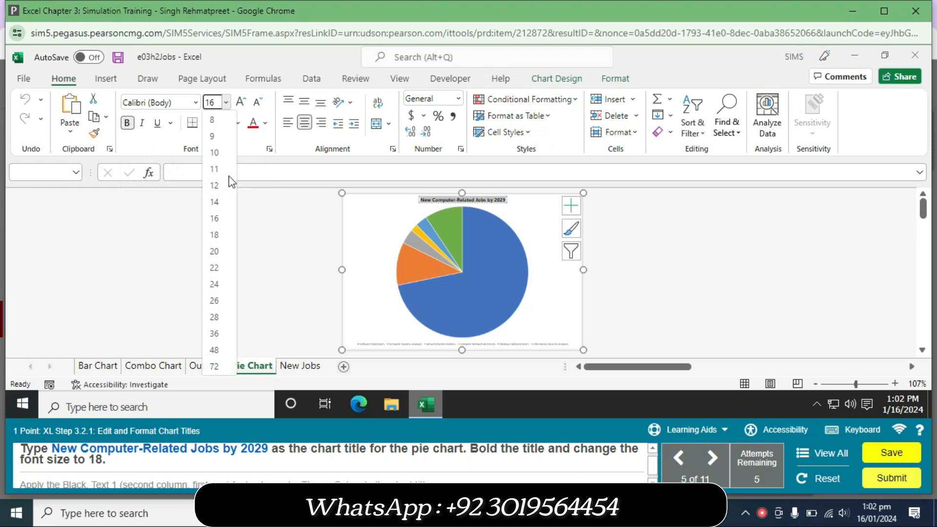
pyautogui.click(221, 236)
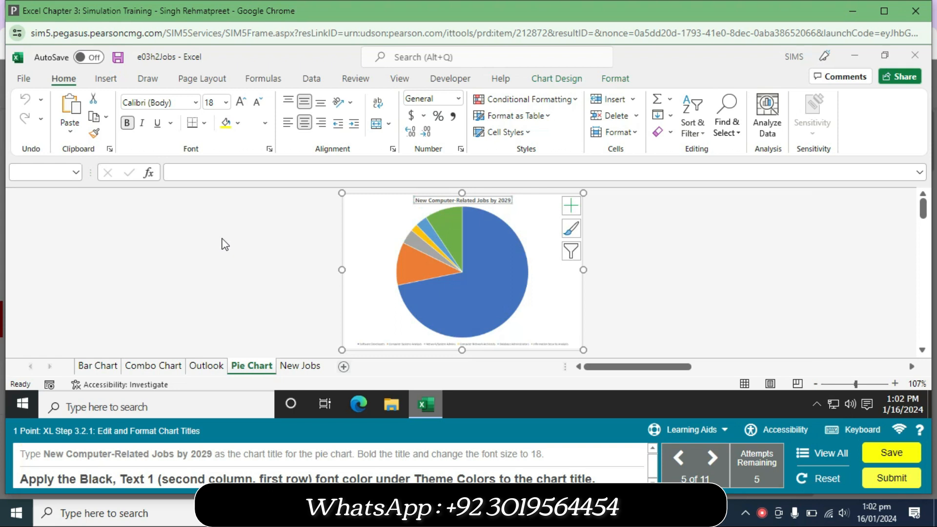
# Step: Apply the Black, Text 1 theme font color to the pie chart's title
pyautogui.tripleClick(445, 201)
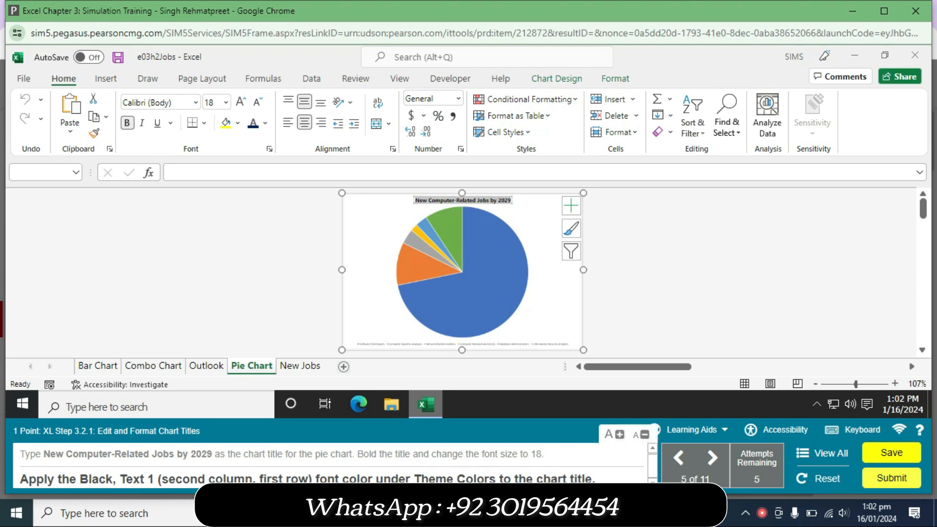
pyautogui.click(265, 123)
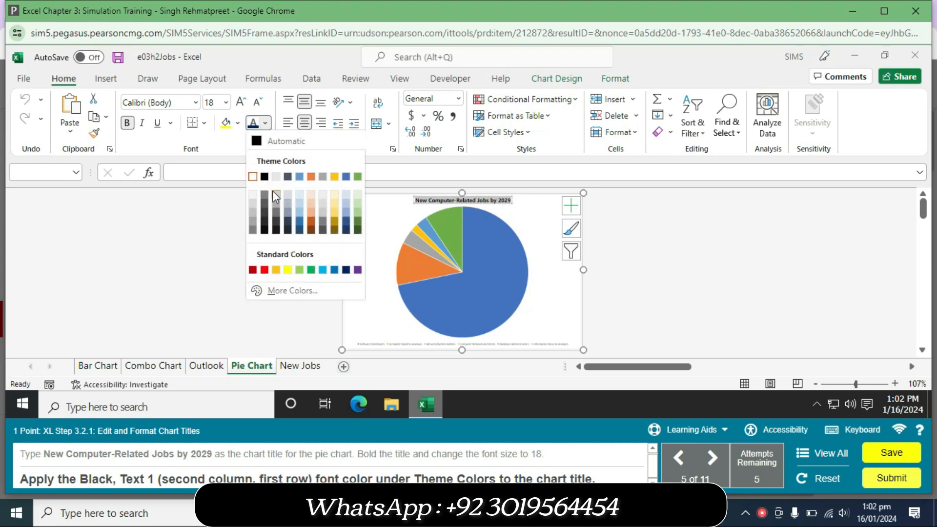
pyautogui.click(264, 177)
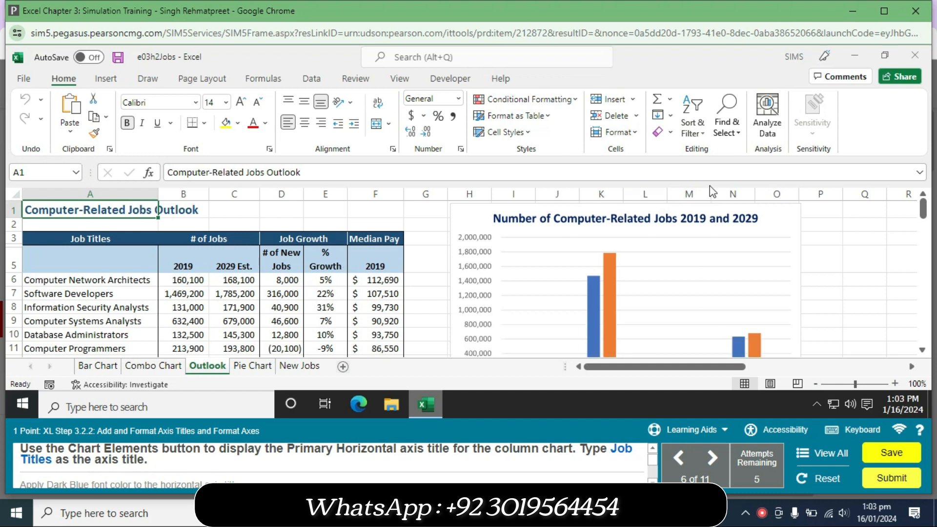
# Step: Add a primary horizontal axis title to the column chart on the Outlook sheet
pyautogui.click(783, 228)
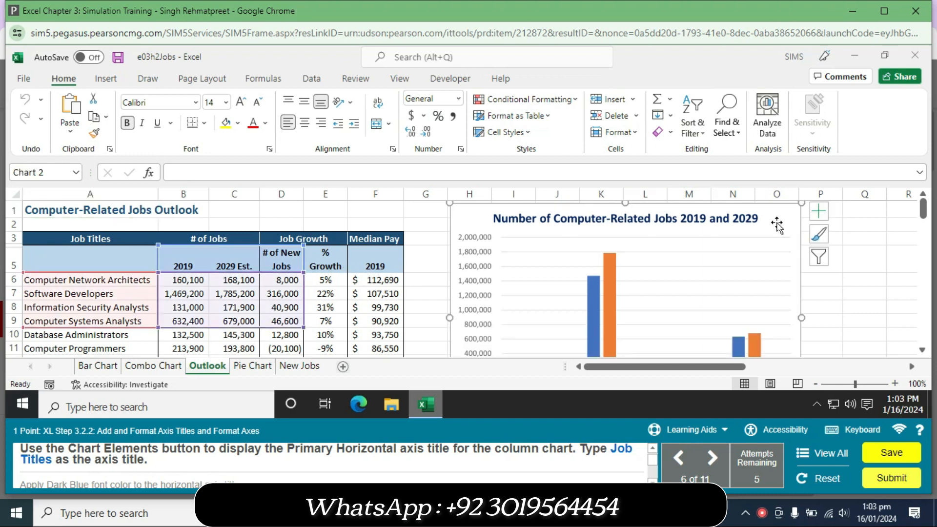
pyautogui.click(818, 213)
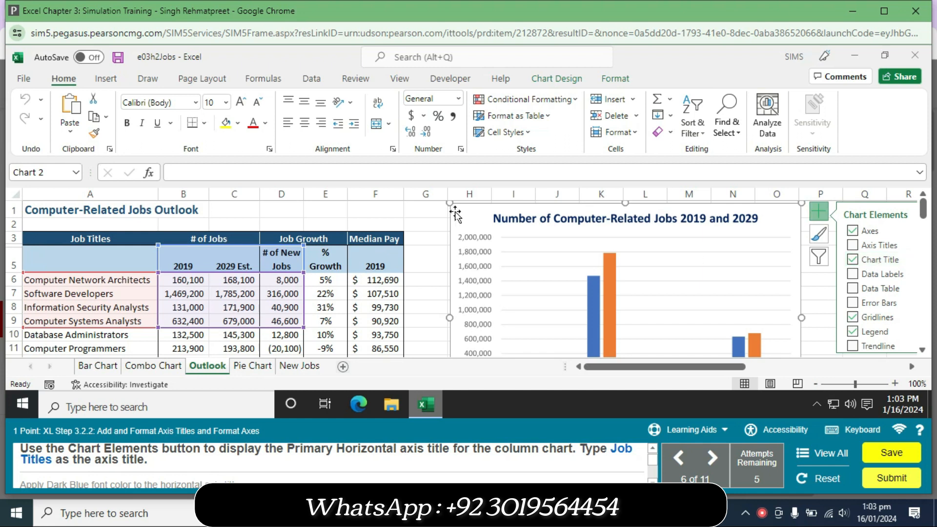
pyautogui.click(575, 83)
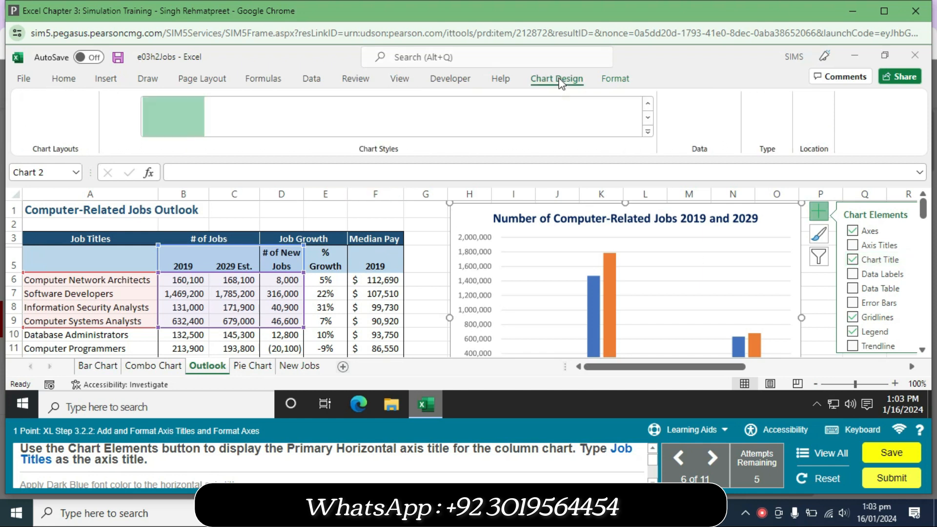
pyautogui.click(29, 119)
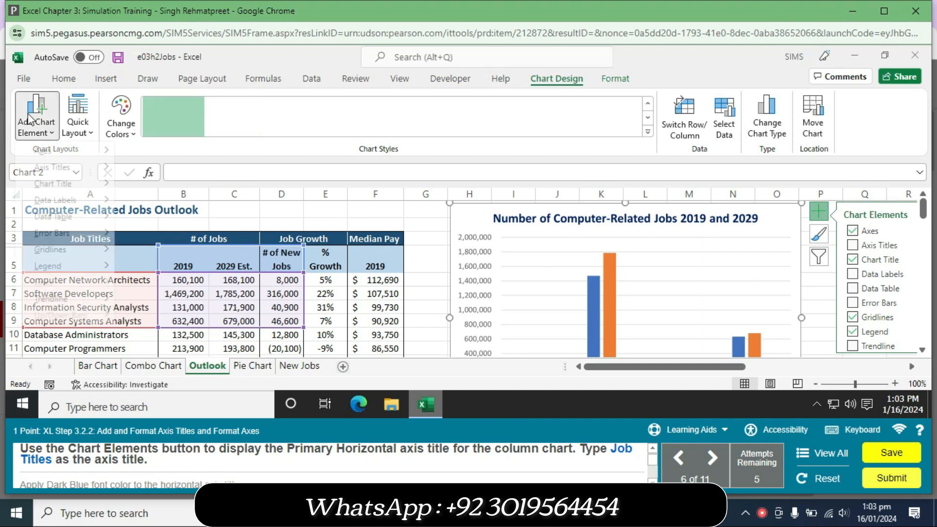
pyautogui.moveTo(101, 168)
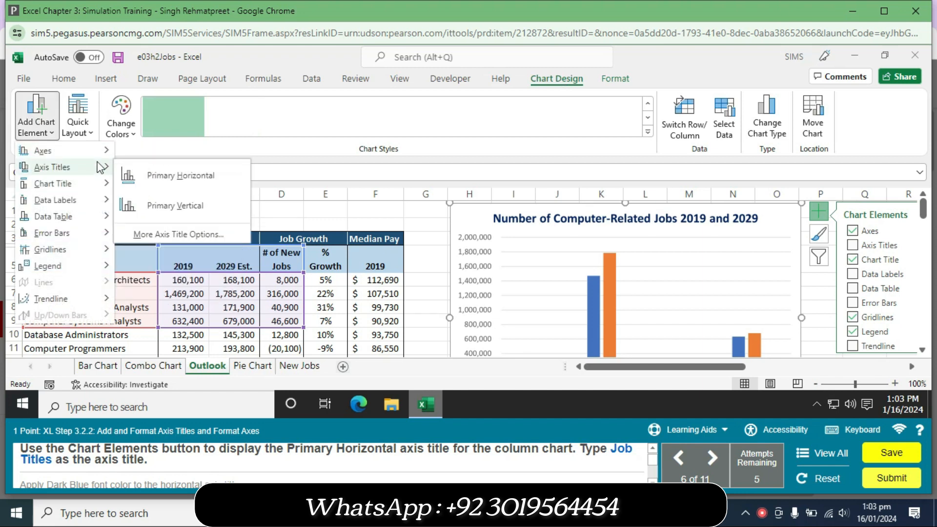
pyautogui.click(184, 176)
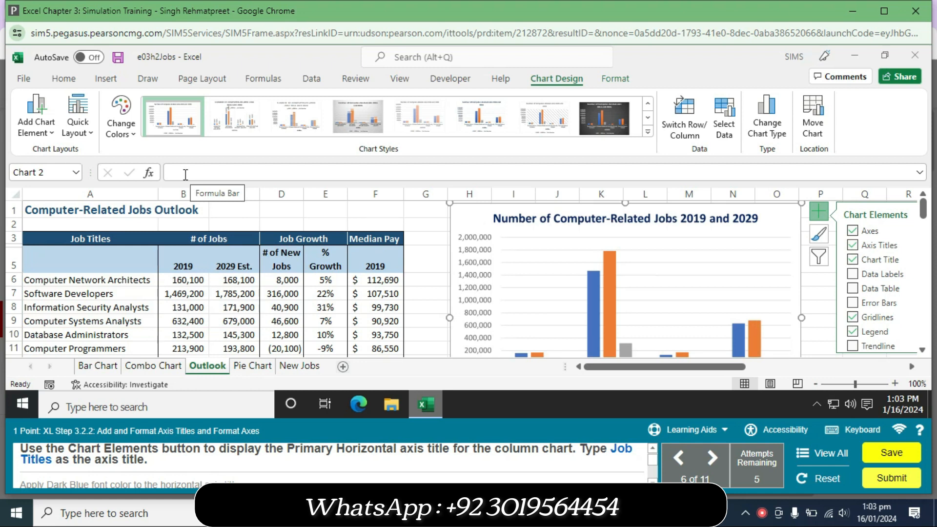
# Step: Replace the column chart's horizontal axis title text with Job Titles
pyautogui.click(924, 222)
pyautogui.moveTo(924, 222); pyautogui.dragTo(927, 245)
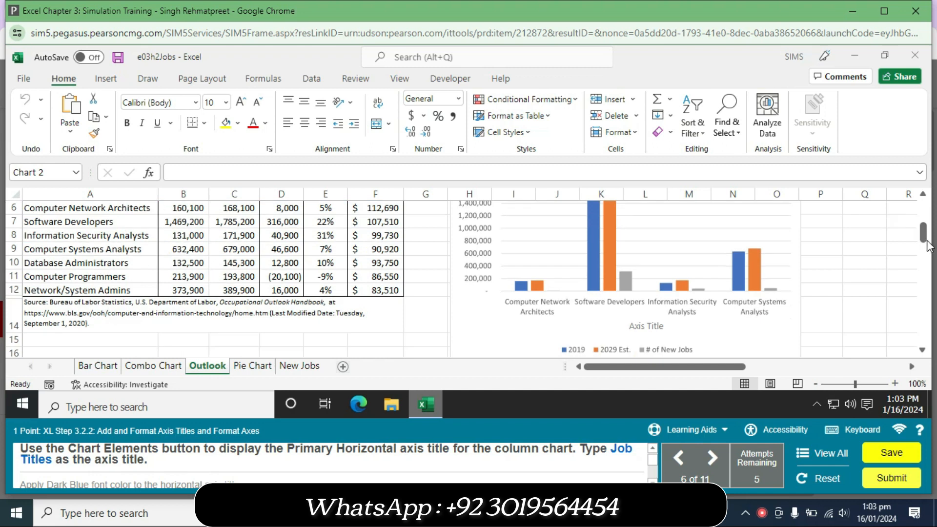
pyautogui.click(660, 329)
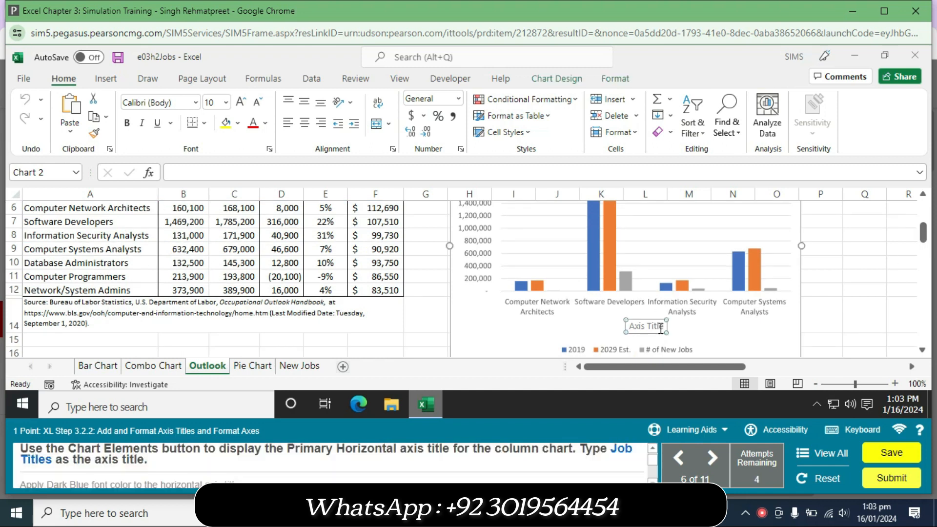
pyautogui.hotkey('ctrl', 'a')
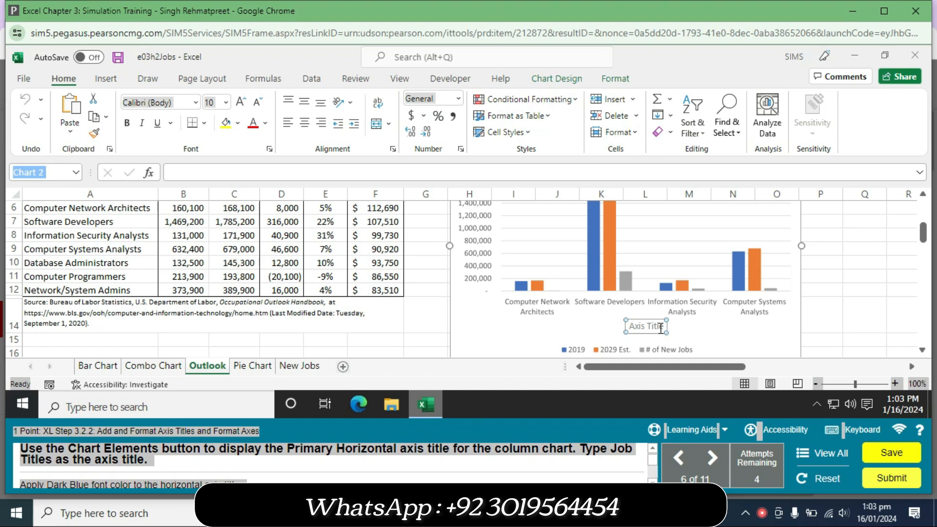
pyautogui.click(661, 329)
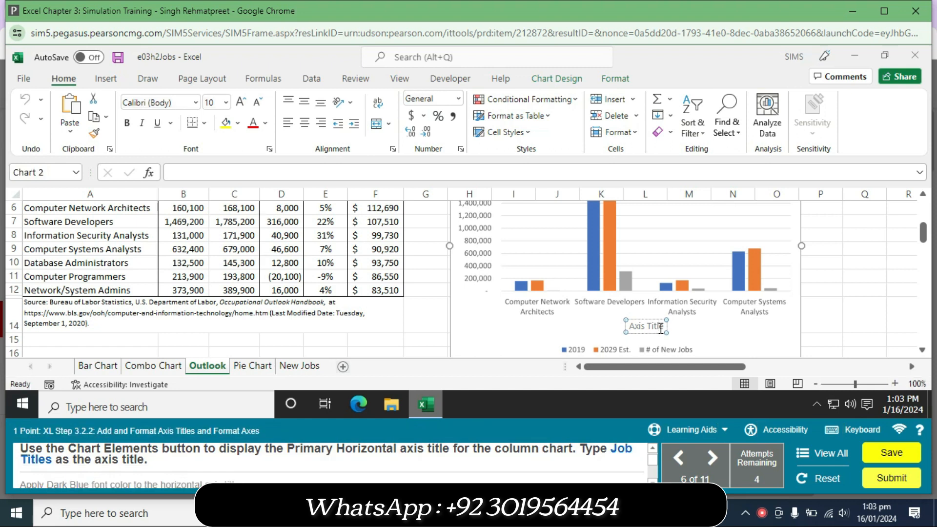
pyautogui.hotkey('ctrl', 'a')
pyautogui.write('Job Titles')
pyautogui.click(581, 336)
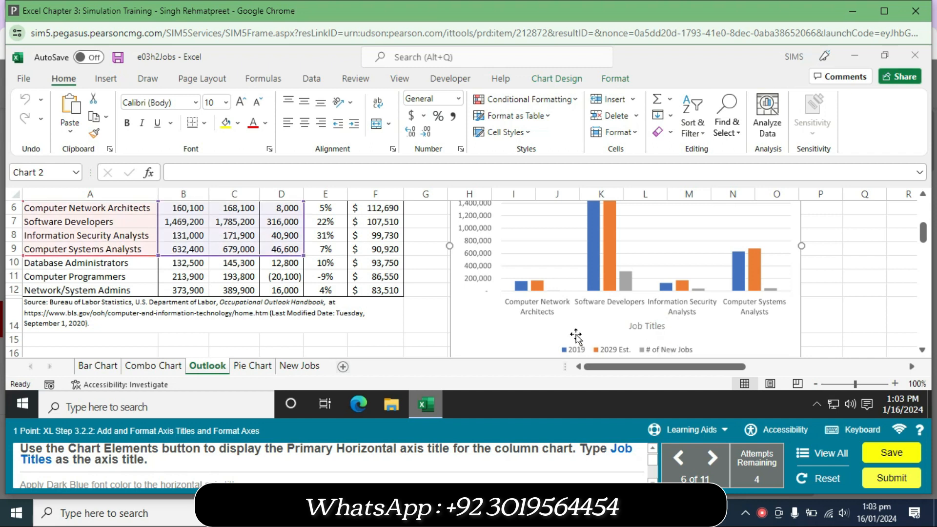
# Step: Apply the standard Dark Blue font color to the column chart's horizontal axis title
pyautogui.click(651, 326)
pyautogui.tripleClick(650, 326)
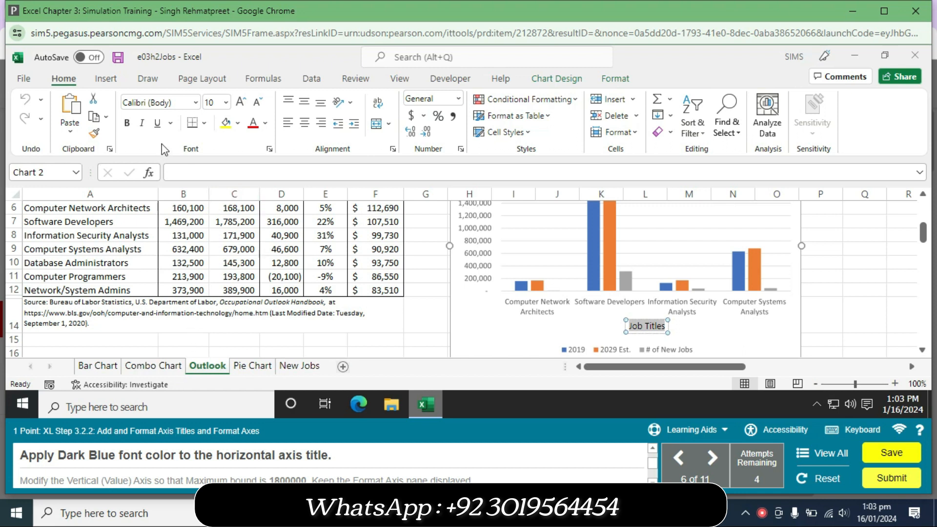
pyautogui.click(267, 125)
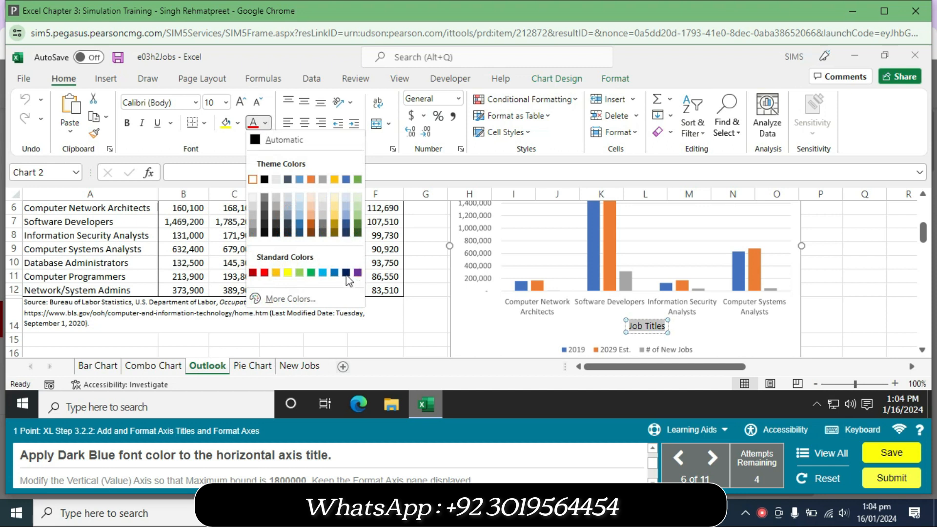
pyautogui.click(346, 272)
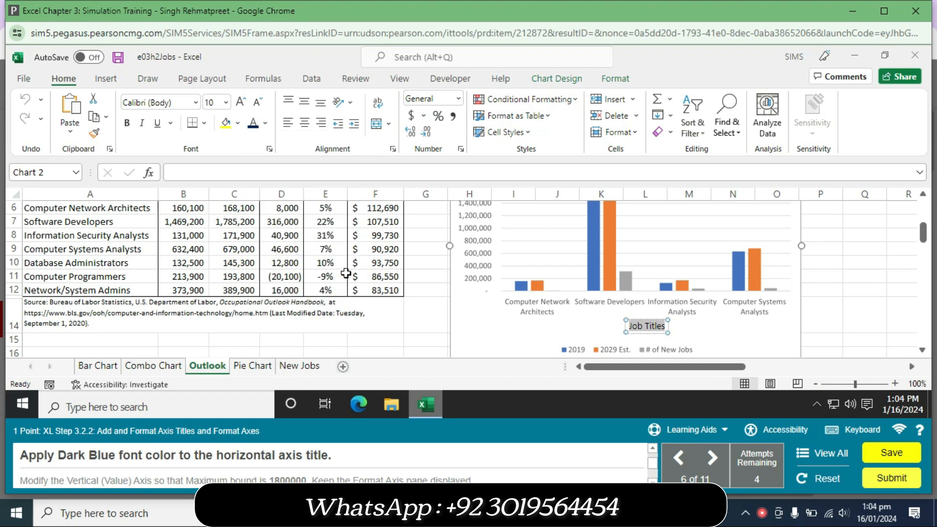
# Step: Set the maximum bound of the column chart's vertical value axis to 1800000
pyautogui.click(483, 266)
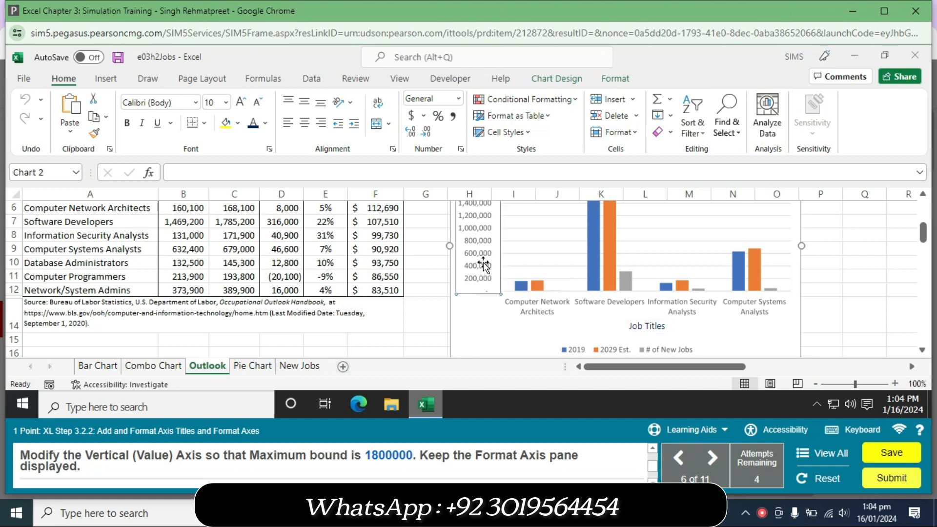
pyautogui.rightClick(484, 265)
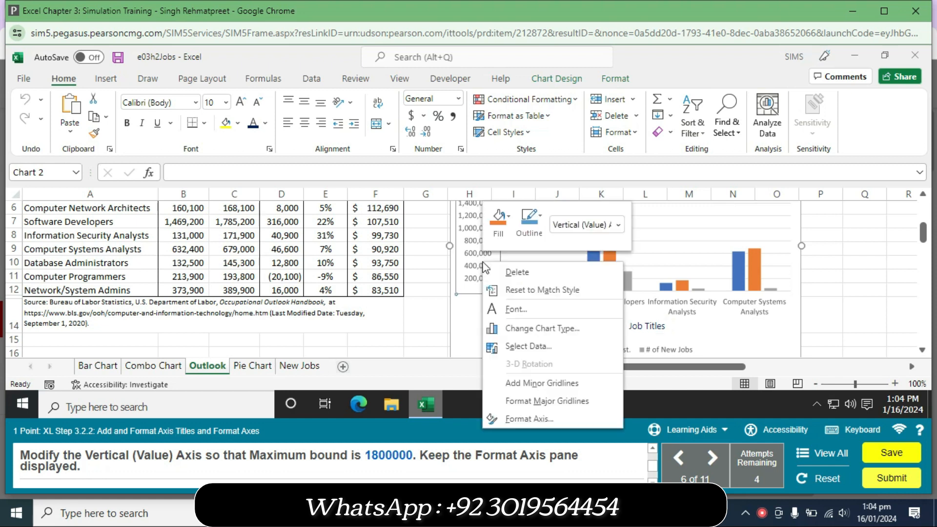
pyautogui.click(529, 419)
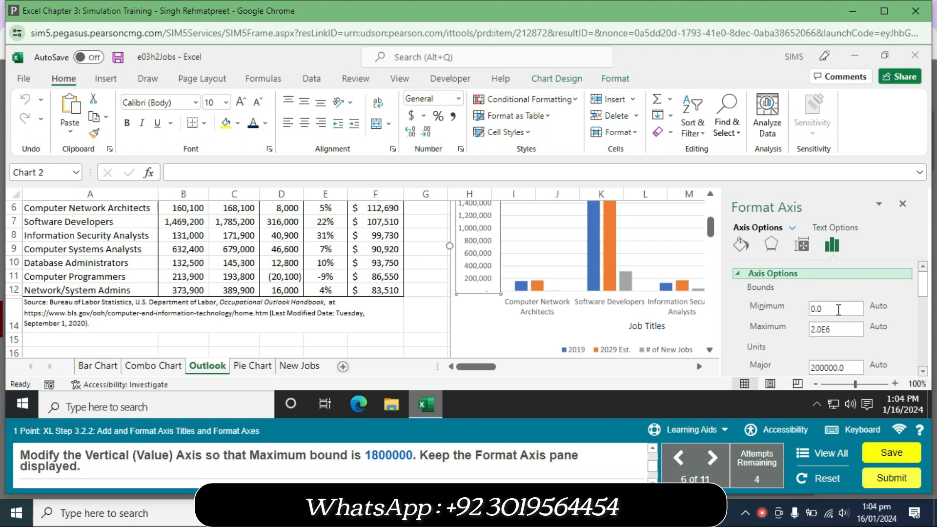
pyautogui.click(833, 332)
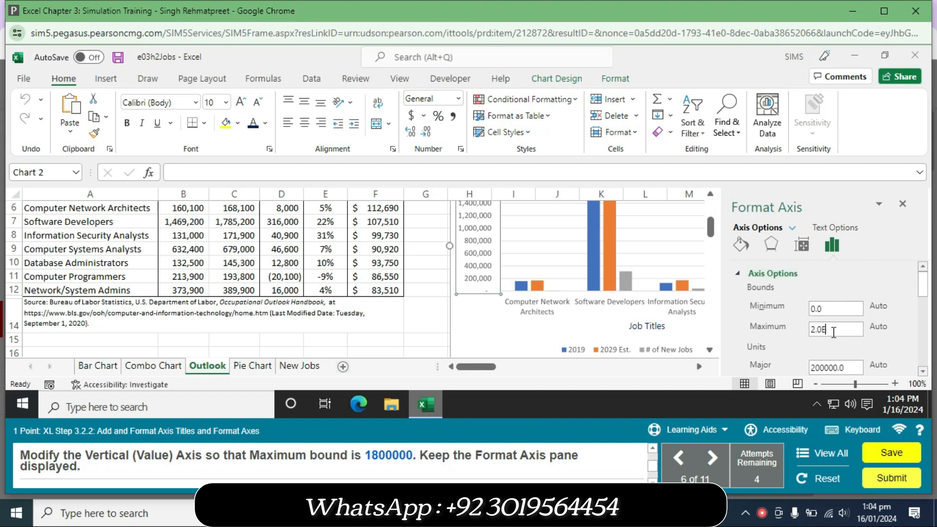
pyautogui.press('BackSpace')
pyautogui.press('BackSpace')
pyautogui.press('BackSpace')
pyautogui.press('Return')
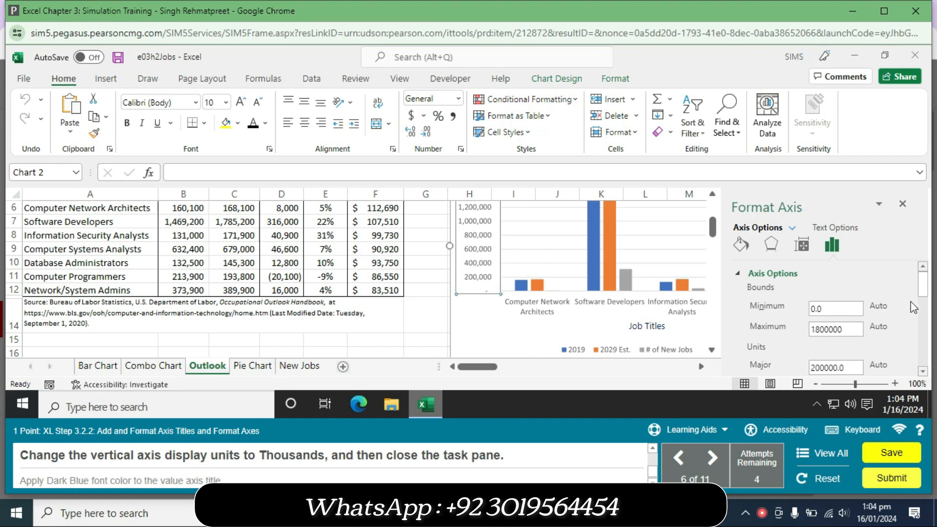
# Step: Change the vertical axis display units to Thousands and close the Format Axis pane
pyautogui.moveTo(923, 289); pyautogui.dragTo(923, 291)
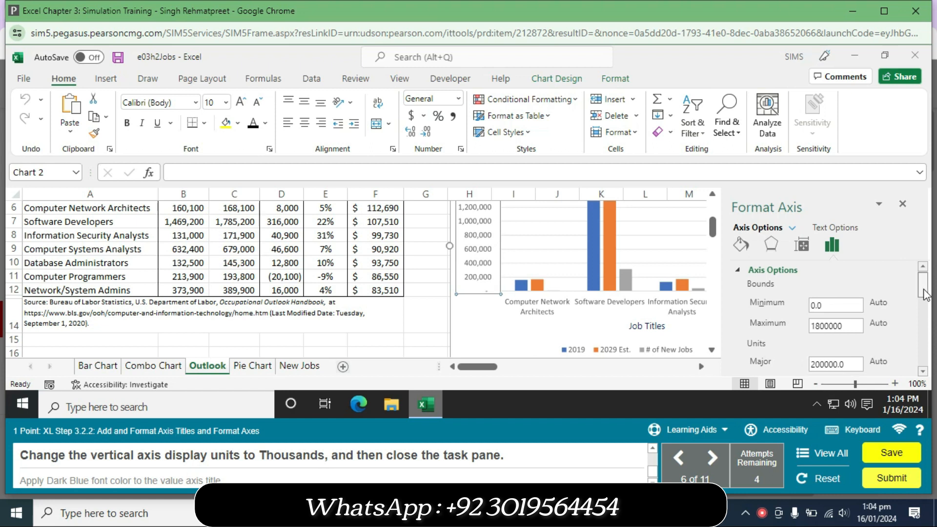
pyautogui.moveTo(923, 293); pyautogui.dragTo(926, 324)
pyautogui.click(884, 351)
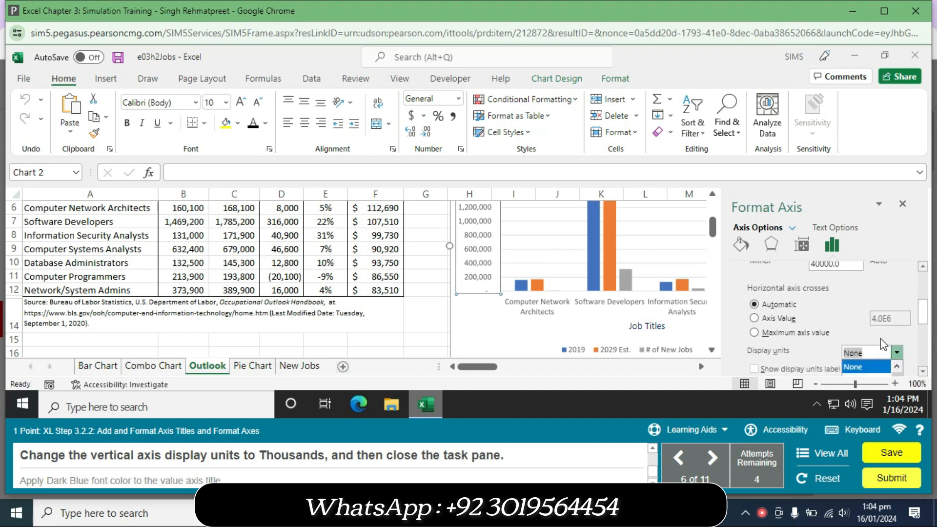
pyautogui.scroll(-3, 925, 337)
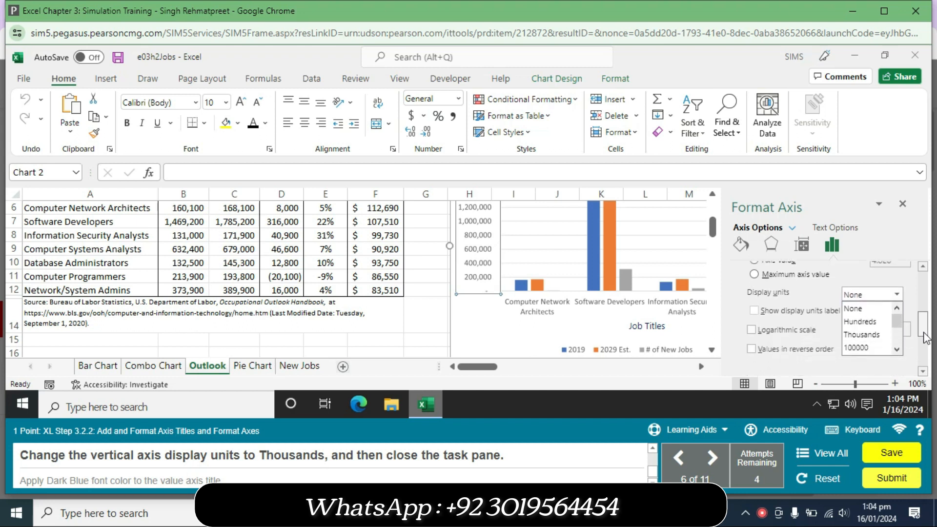
pyautogui.click(853, 334)
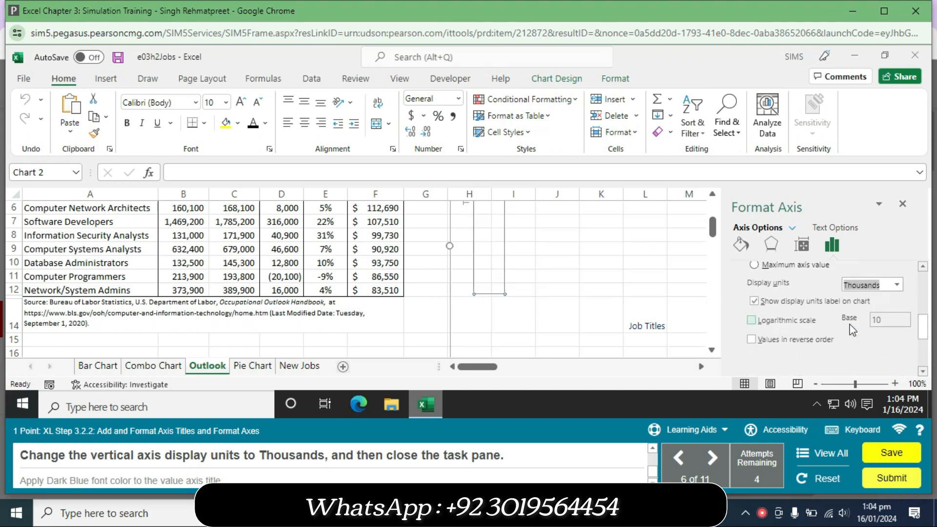
pyautogui.click(902, 204)
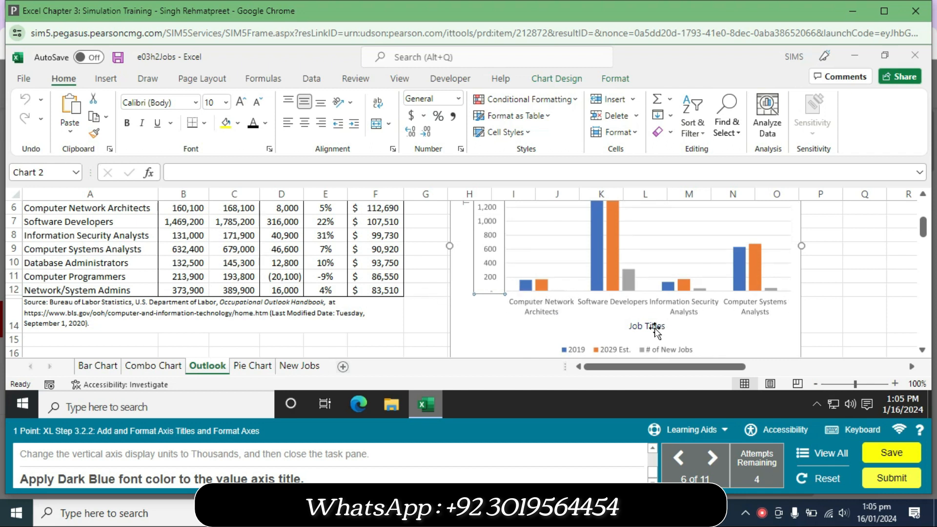
# Step: Apply the standard Dark Blue font color to the column chart's vertical Thousands axis title
pyautogui.moveTo(922, 222); pyautogui.dragTo(922, 209)
pyautogui.click(467, 255)
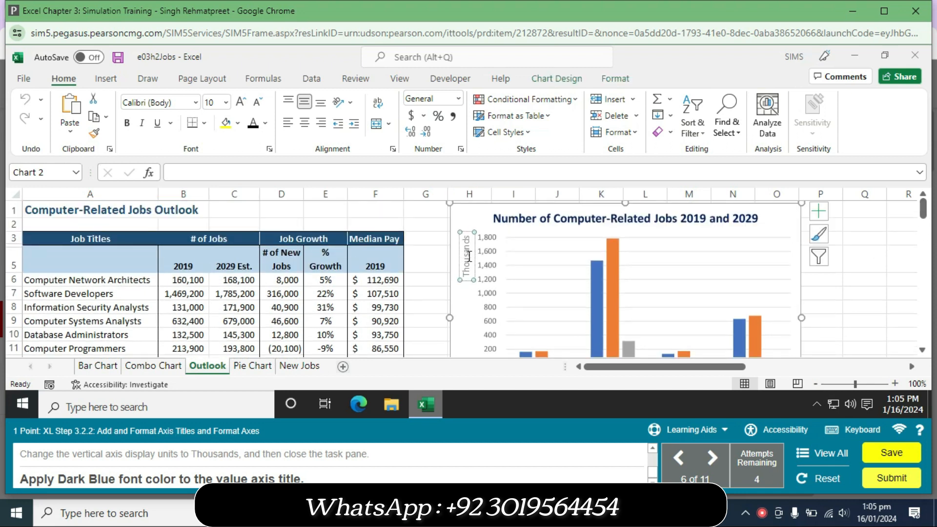
pyautogui.doubleClick(467, 254)
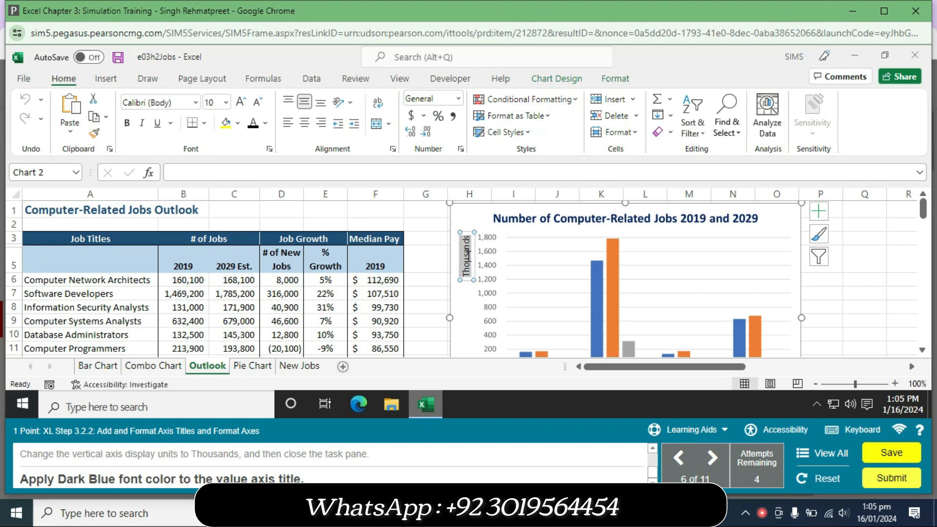
pyautogui.click(266, 125)
pyautogui.click(348, 274)
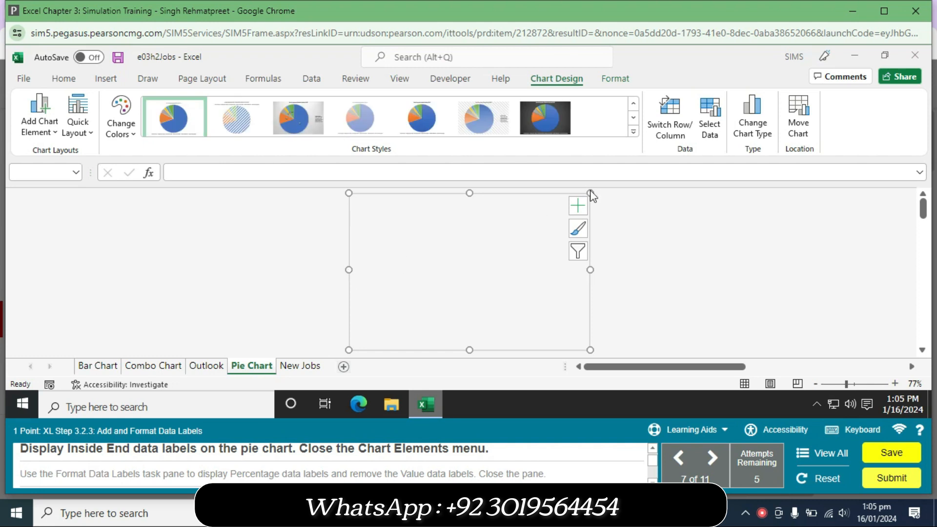
# Step: Add data labels to the pie chart in the Inside End position and close the formatting pane
pyautogui.click(578, 206)
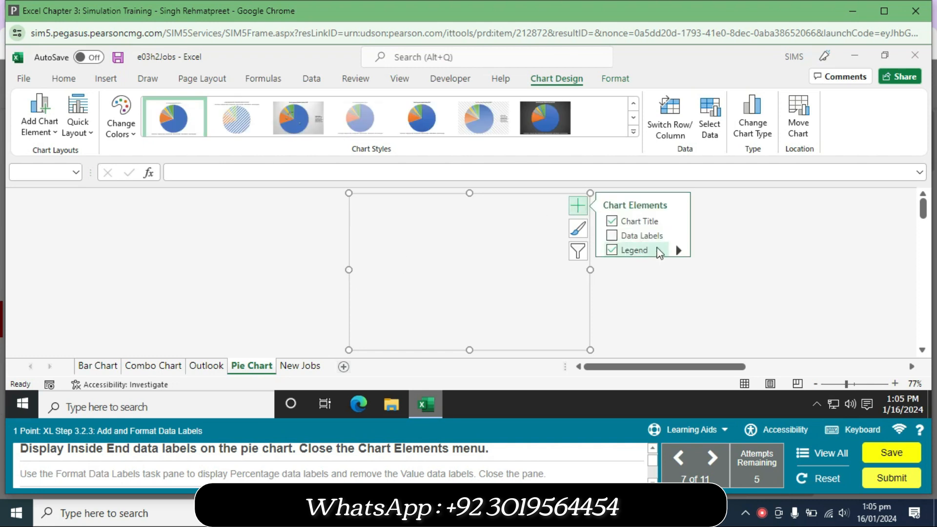
pyautogui.click(682, 239)
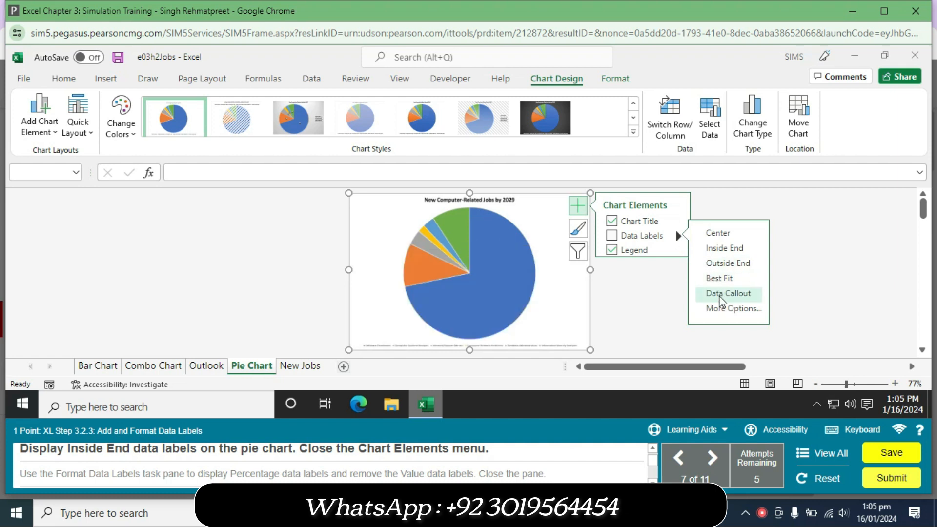
pyautogui.click(722, 309)
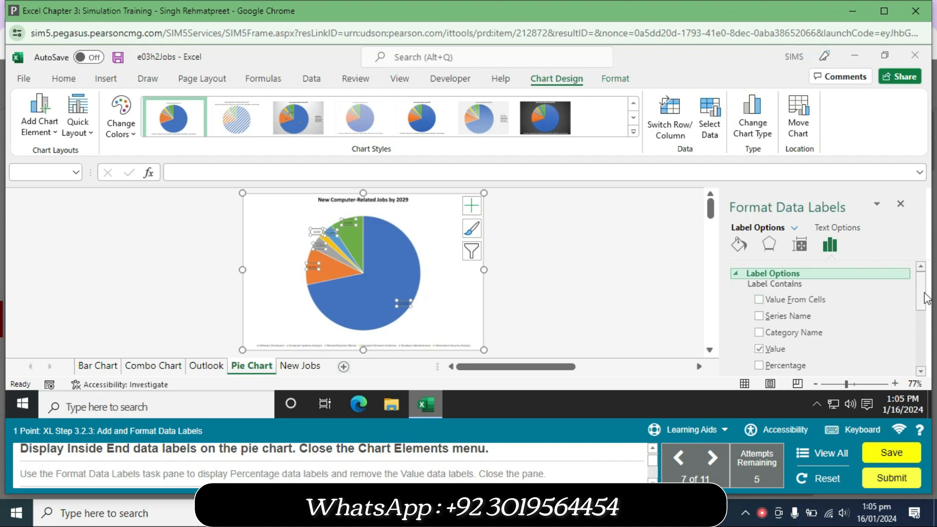
pyautogui.moveTo(926, 298); pyautogui.dragTo(923, 356)
pyautogui.click(759, 326)
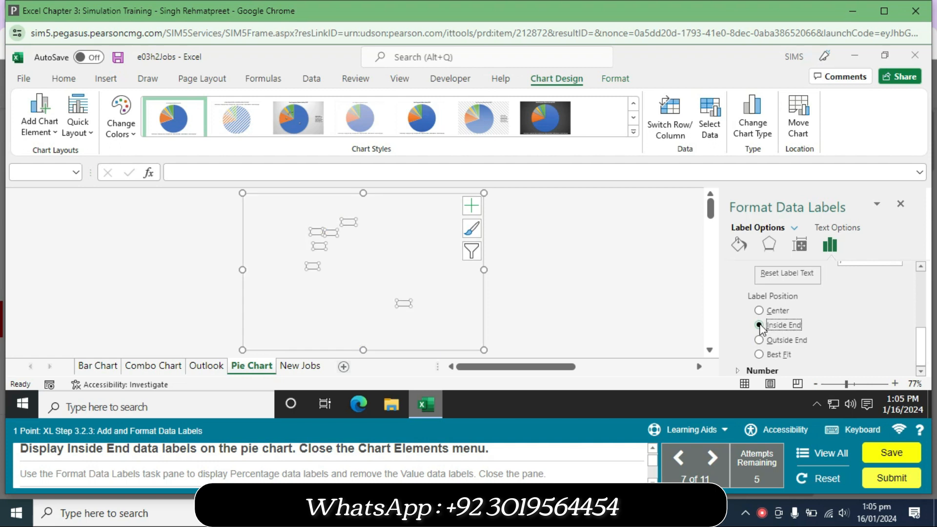
pyautogui.click(901, 204)
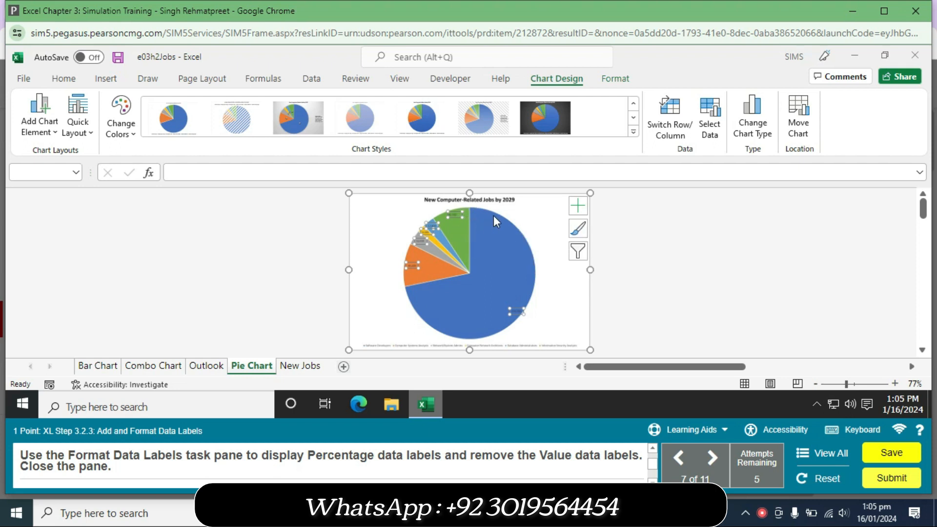
# Step: Set the pie chart's data labels to show Percentage instead of Value
pyautogui.click(578, 205)
pyautogui.click(680, 237)
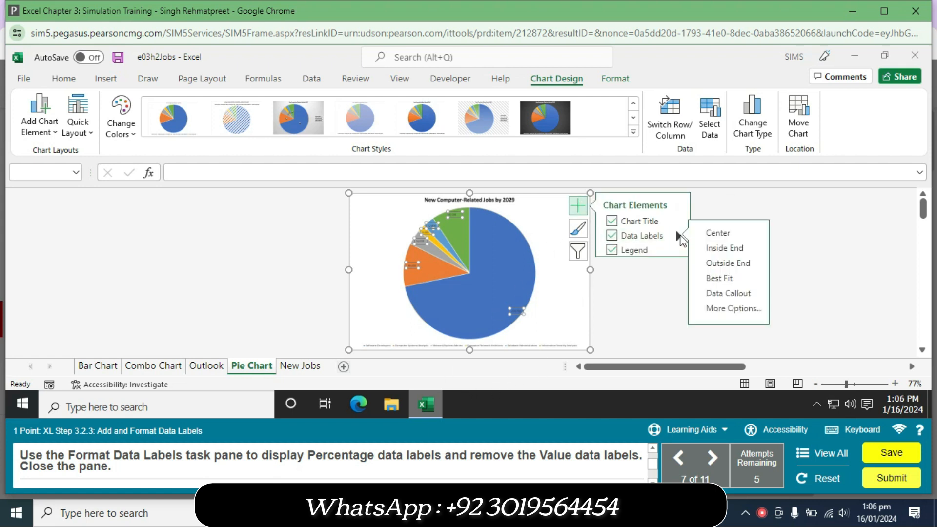
pyautogui.click(724, 311)
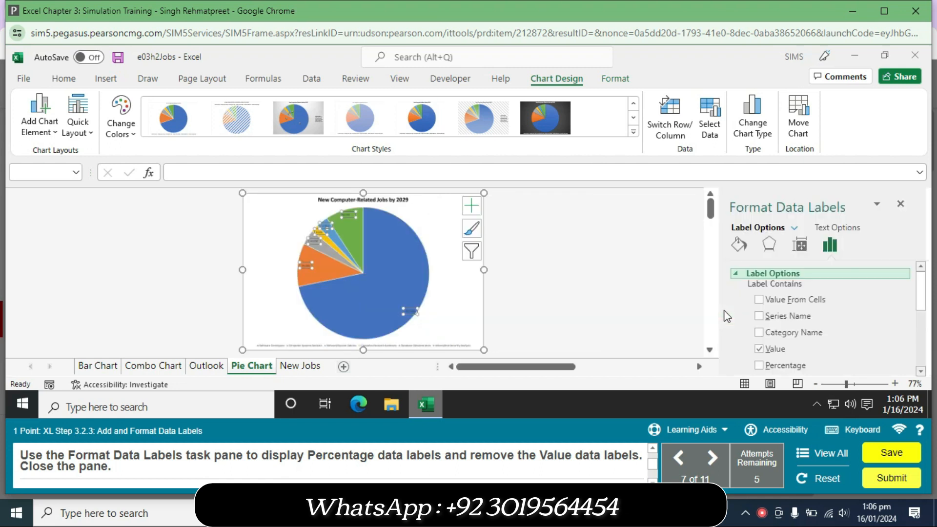
pyautogui.click(762, 364)
pyautogui.click(761, 349)
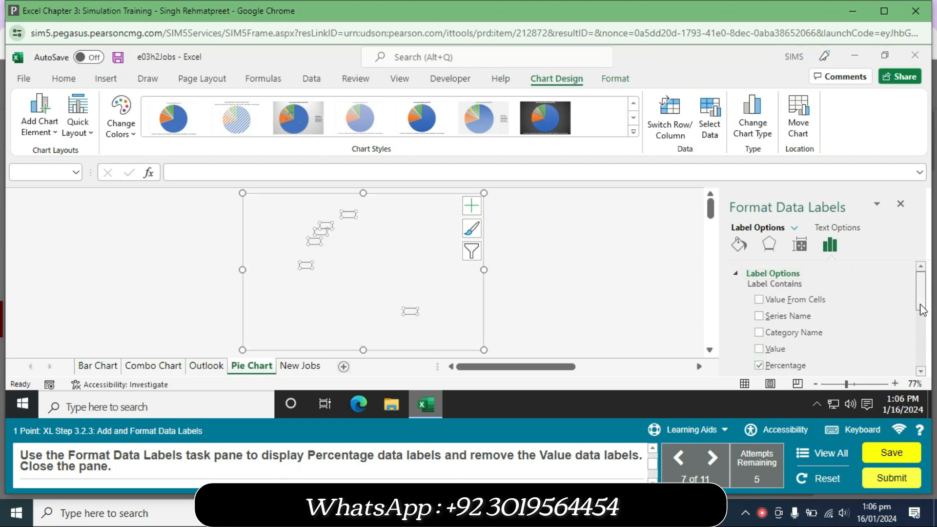
# Step: Try to turn off the leader lines of the pie chart's data labels and close the formatting pane
pyautogui.scroll(-1, 781, 337)
pyautogui.click(759, 340)
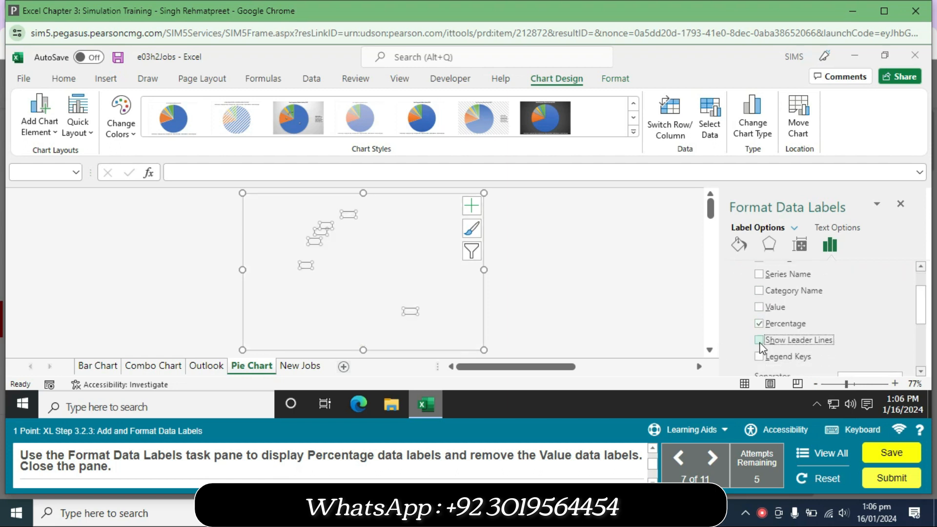
pyautogui.moveTo(924, 319); pyautogui.dragTo(922, 353)
pyautogui.click(901, 205)
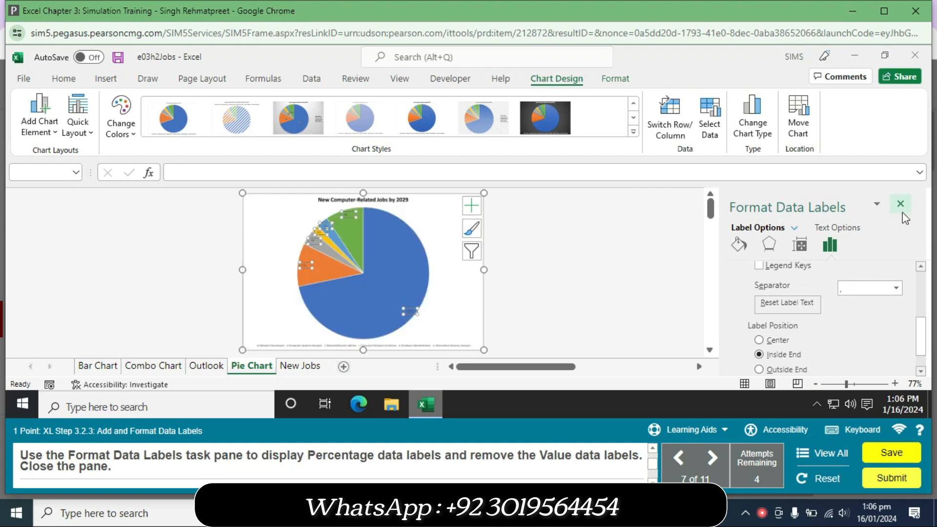
# Step: Turn the data labels' leader lines back on and close the Format Data Labels pane
pyautogui.moveTo(921, 342); pyautogui.dragTo(917, 319)
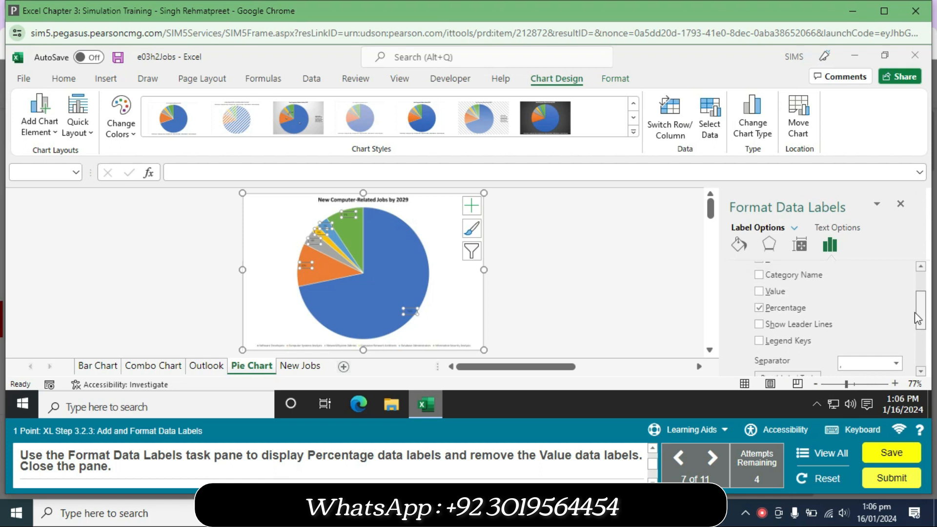
pyautogui.click(759, 325)
pyautogui.click(902, 205)
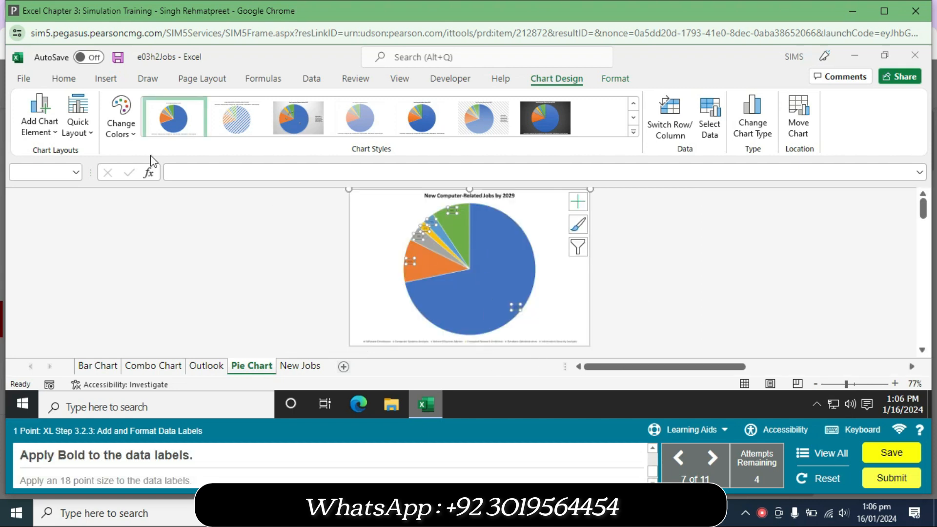
# Step: Make the pie chart's data labels bold and set their font size to 18 points
pyautogui.click(63, 78)
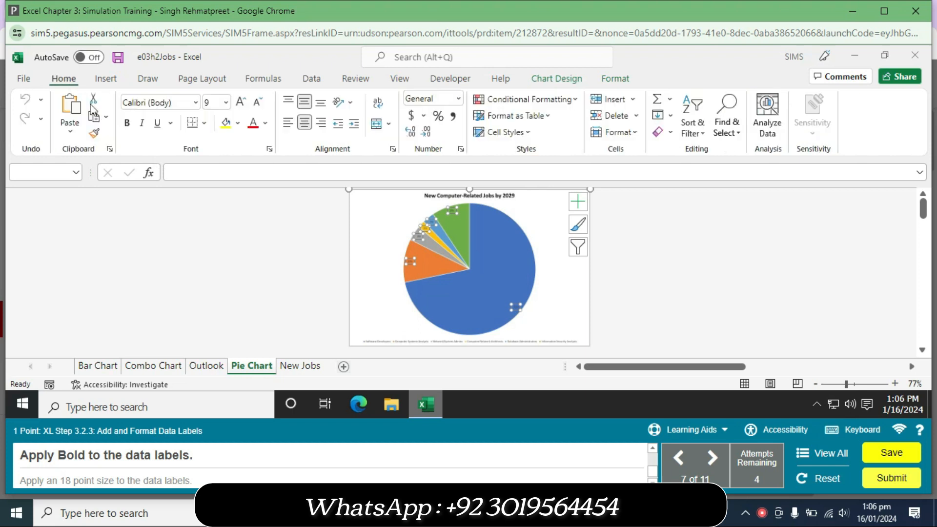
pyautogui.click(127, 130)
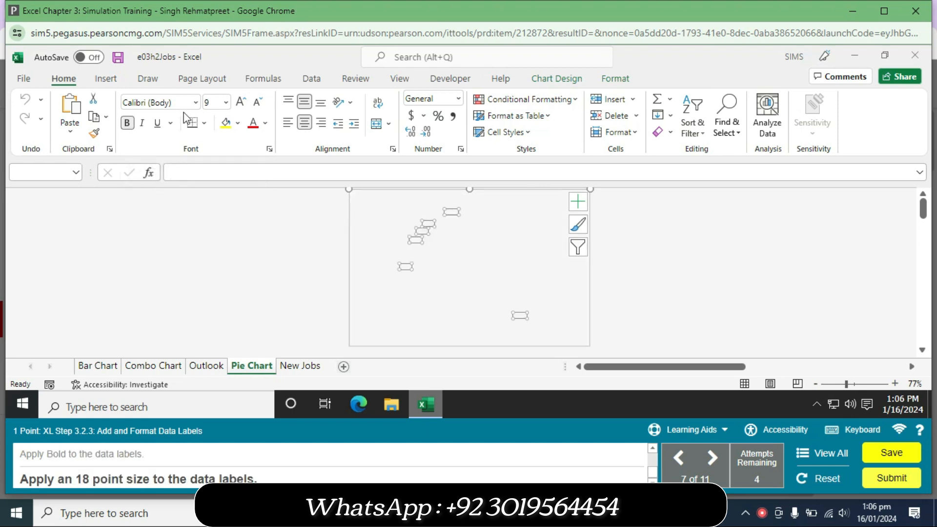
pyautogui.click(226, 102)
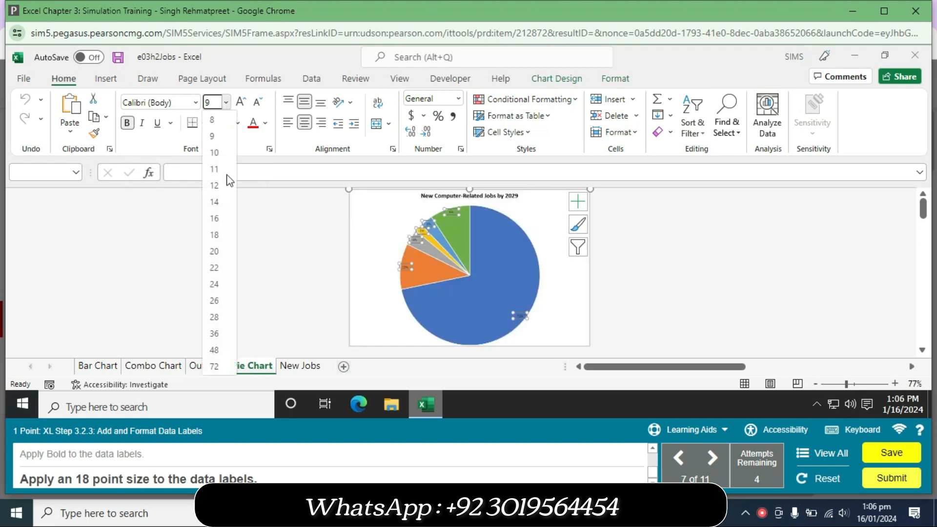
pyautogui.click(222, 237)
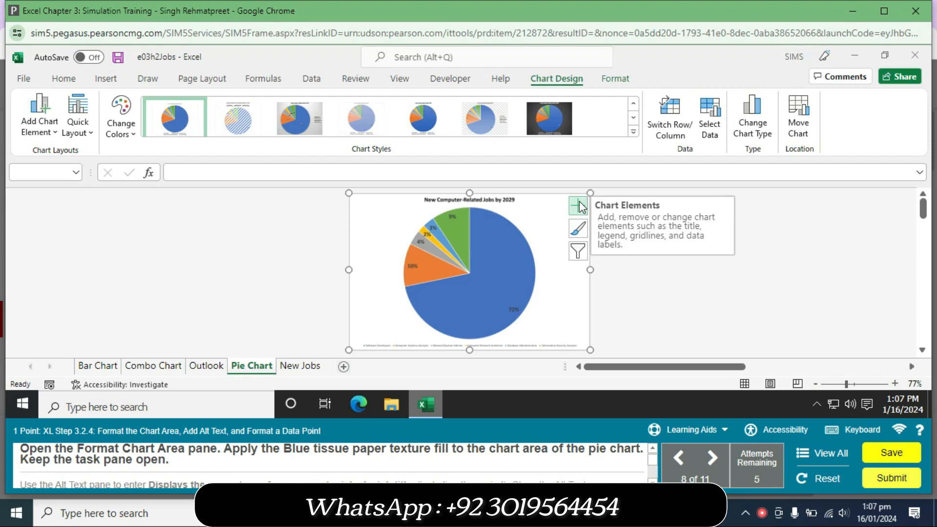
# Step: Apply the Blue tissue paper texture fill to the pie chart's chart area, keeping the Format Chart Area pane open
pyautogui.rightClick(373, 207)
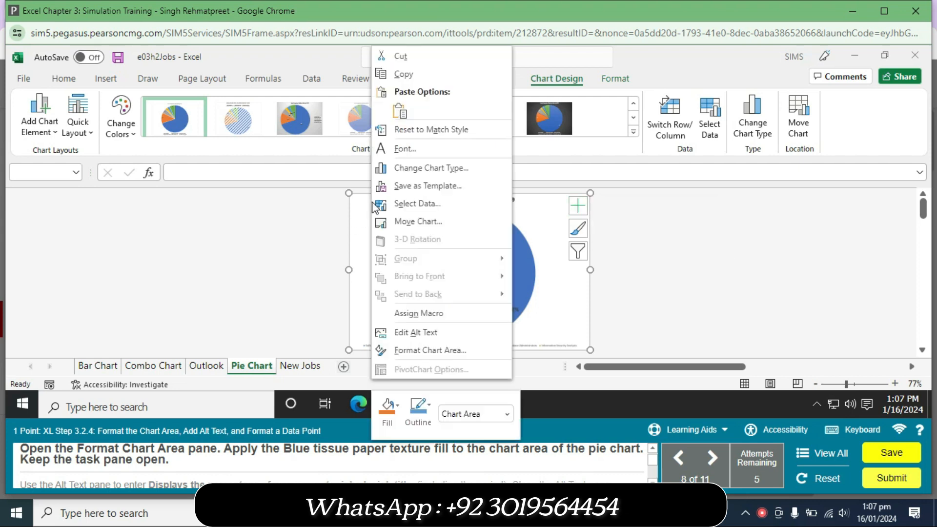
pyautogui.click(422, 355)
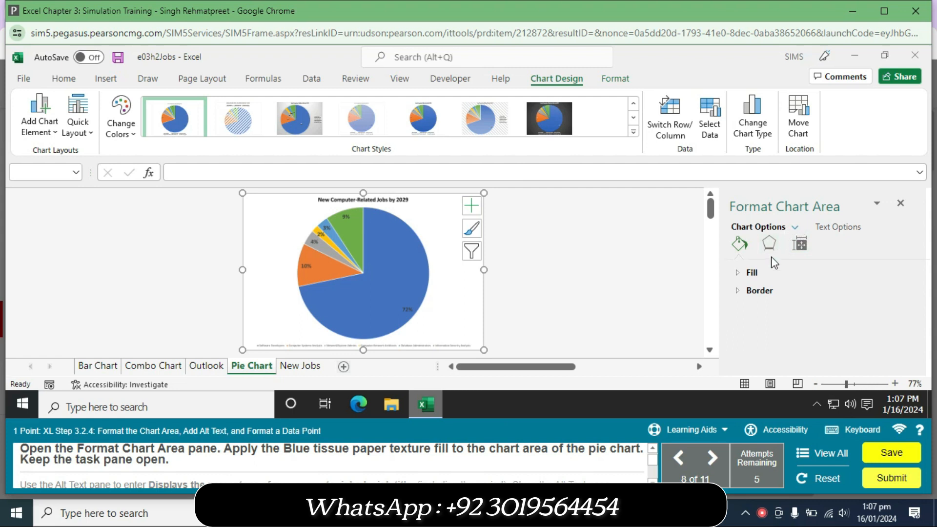
pyautogui.click(745, 274)
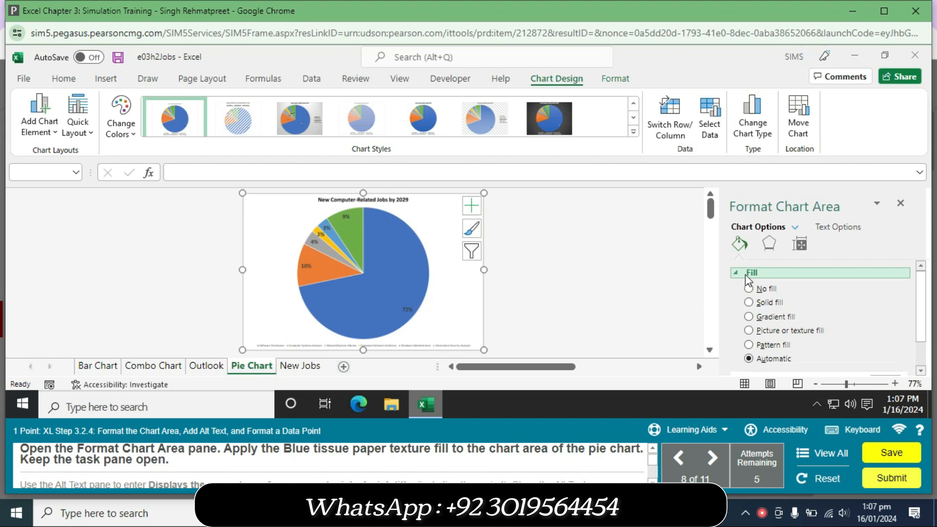
pyautogui.click(752, 332)
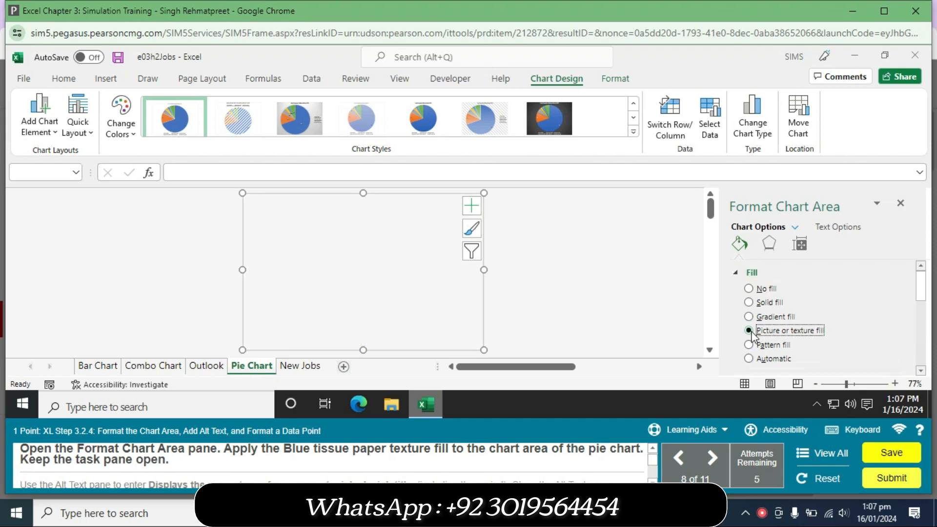
pyautogui.scroll(-3, 907, 323)
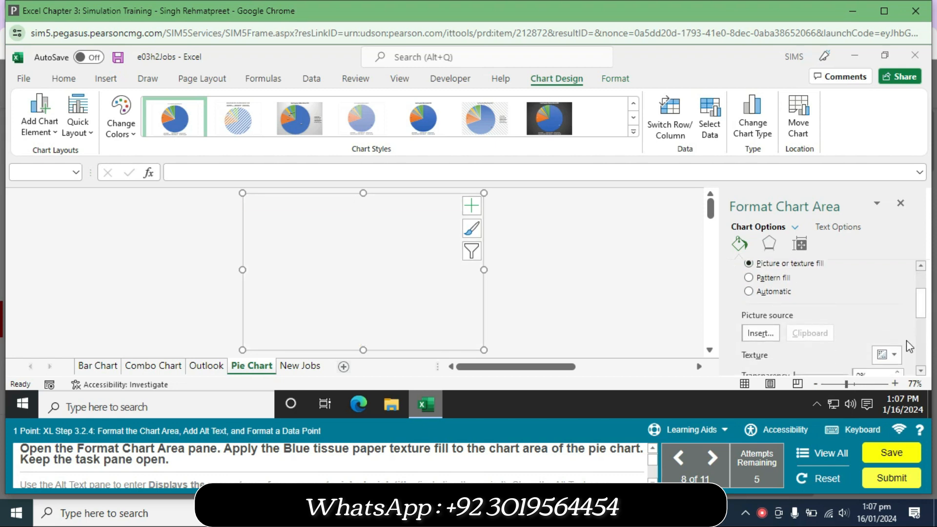
pyautogui.click(887, 355)
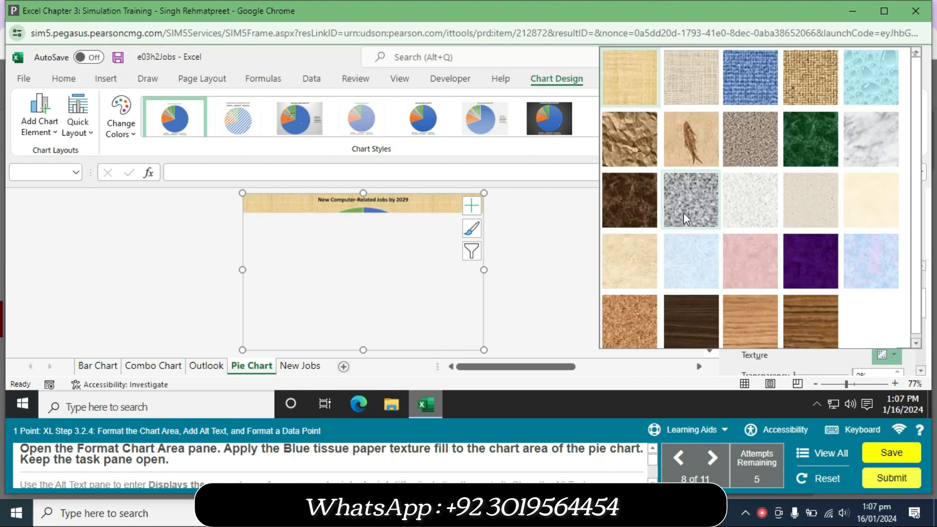
pyautogui.click(690, 256)
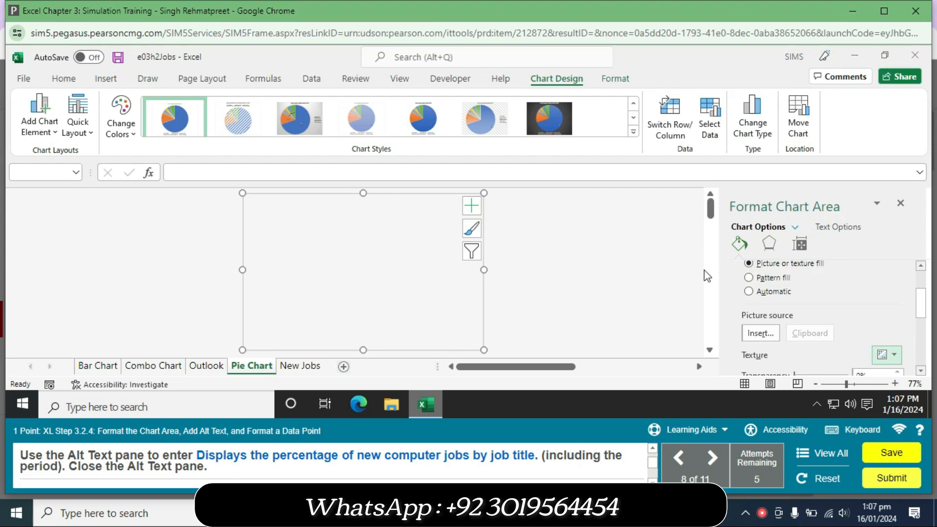
# Step: Enter "Displays the percentage of new computer jobs by job title." as the pie chart's alt text and close the Alt Text pane
pyautogui.click(420, 210)
pyautogui.rightClick(420, 211)
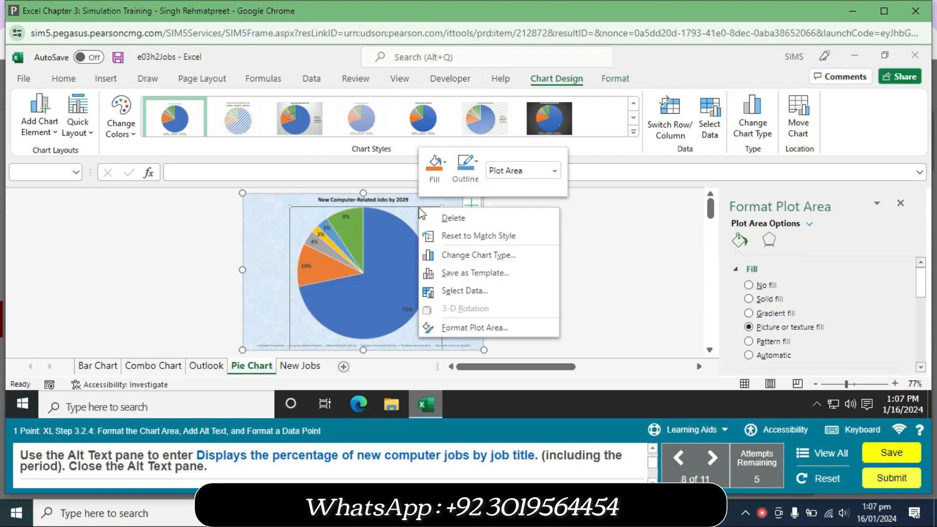
pyautogui.rightClick(432, 201)
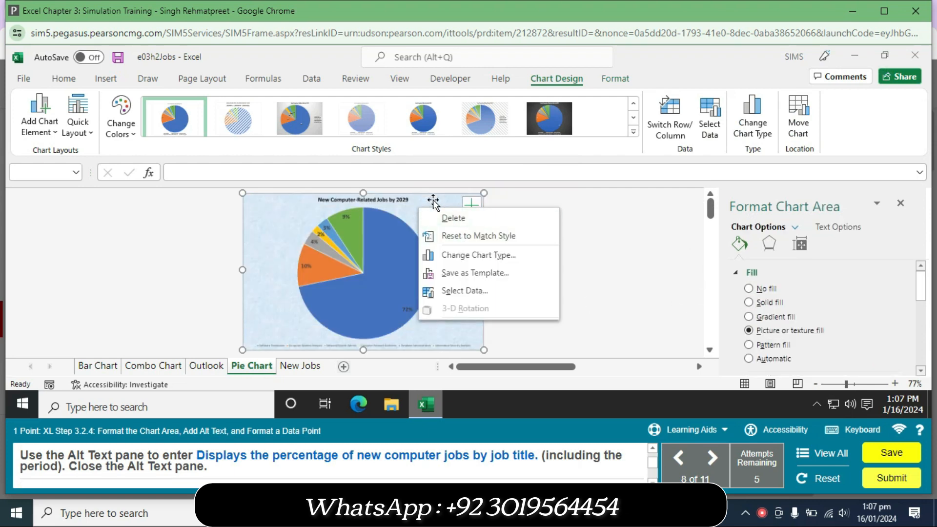
pyautogui.click(474, 333)
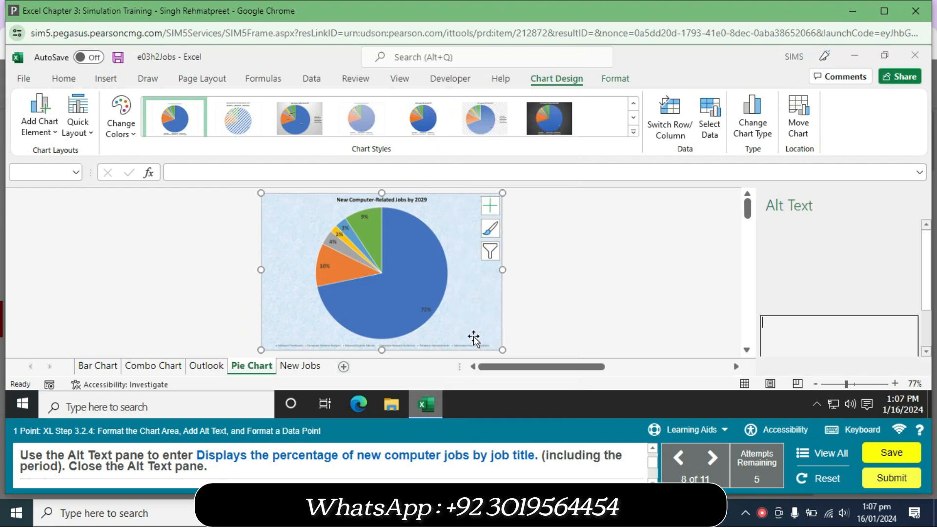
pyautogui.write('D')
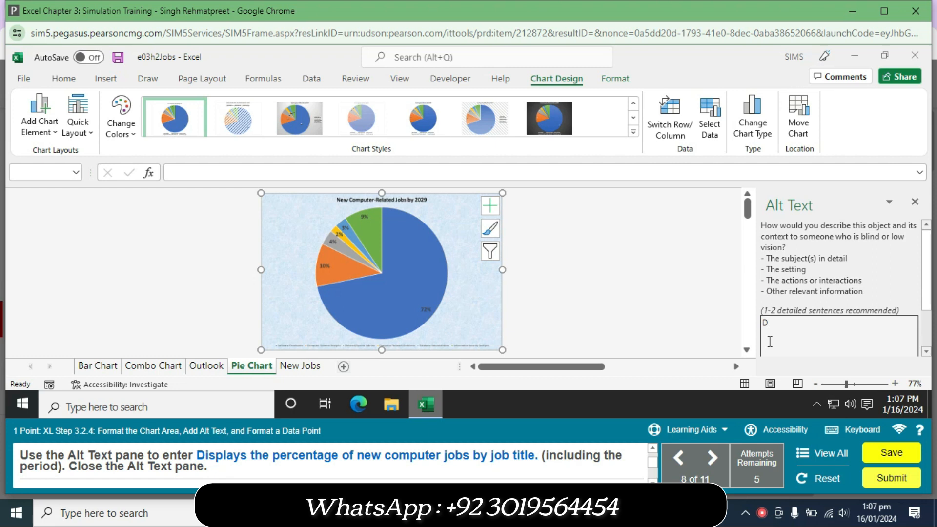
pyautogui.write('is')
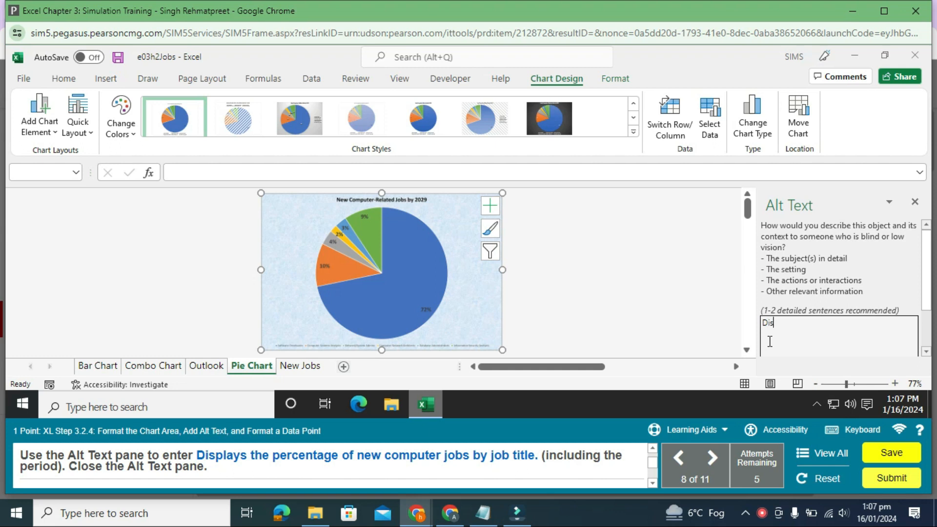
pyautogui.write('plays the percentage')
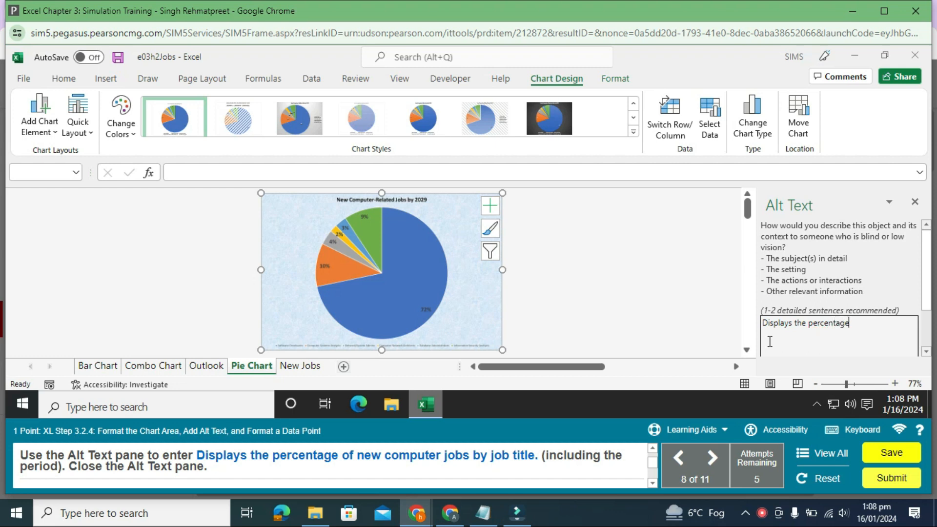
pyautogui.write(' of new computer jobs by job tit')
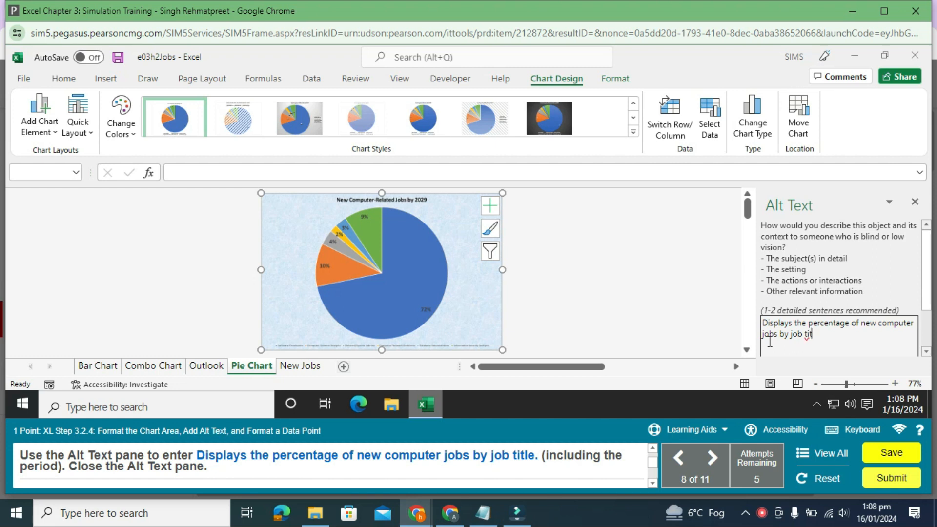
pyautogui.write('le')
pyautogui.write(',')
pyautogui.write('.')
pyautogui.click(914, 202)
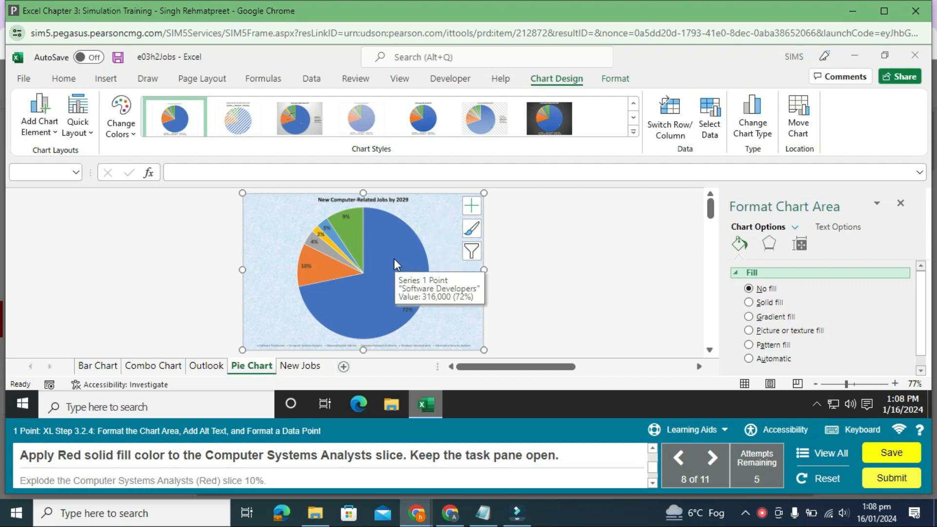
# Step: Apply a solid fill in the standard Red color to the pie chart's Computer Systems Analysts slice
pyautogui.click(318, 270)
pyautogui.click(318, 270)
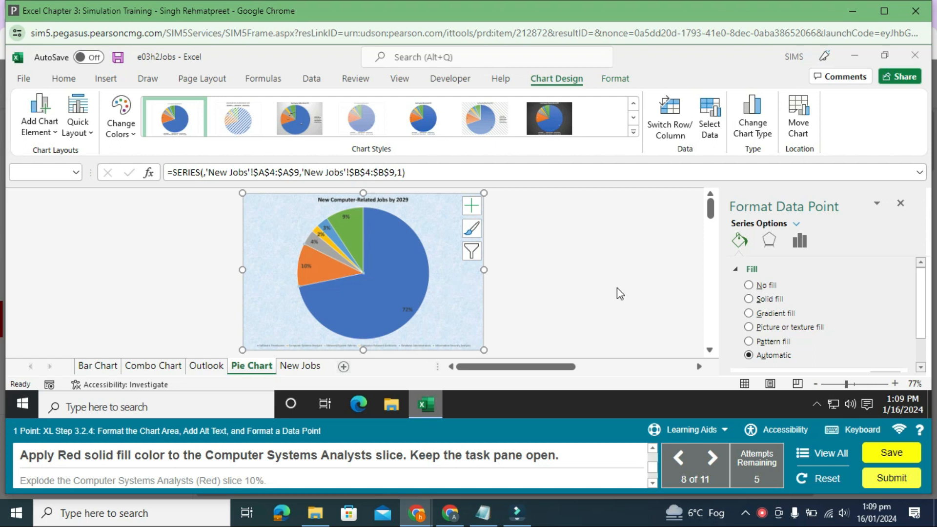
pyautogui.click(753, 302)
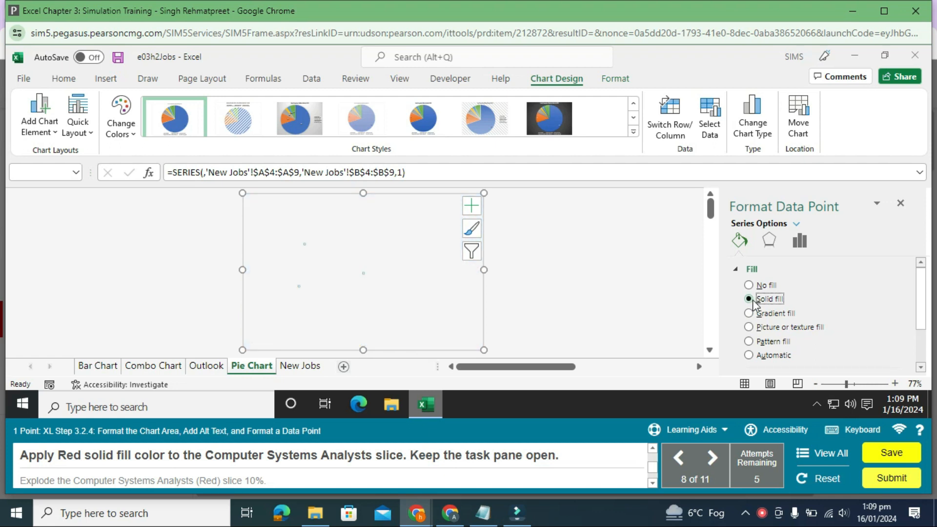
pyautogui.click(903, 205)
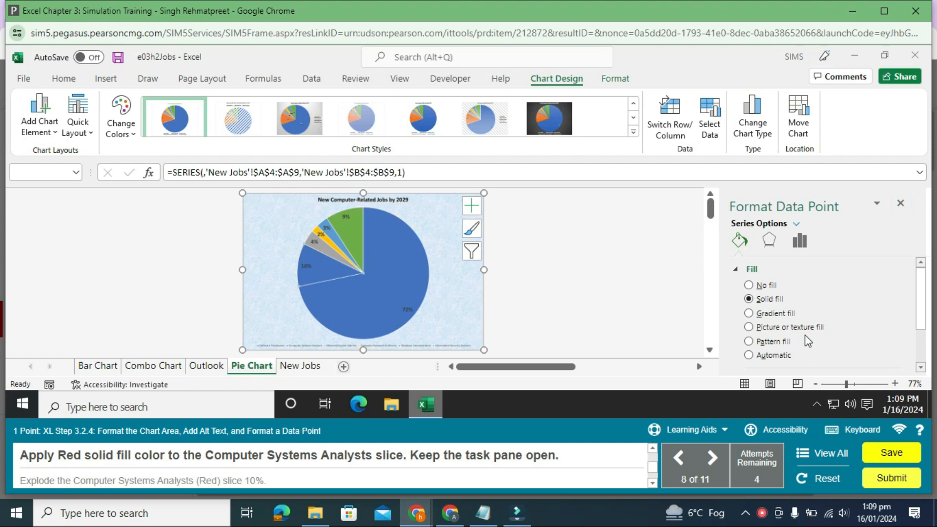
pyautogui.moveTo(921, 323); pyautogui.dragTo(920, 352)
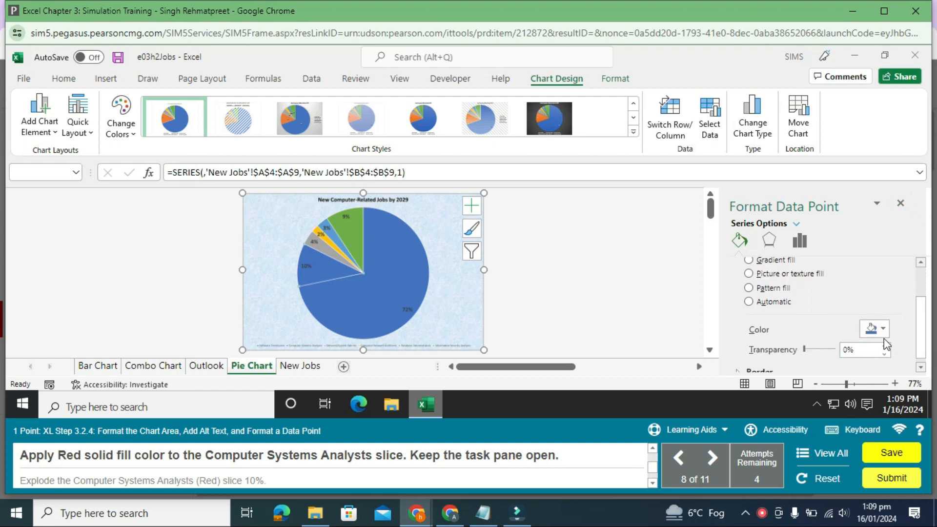
pyautogui.click(883, 331)
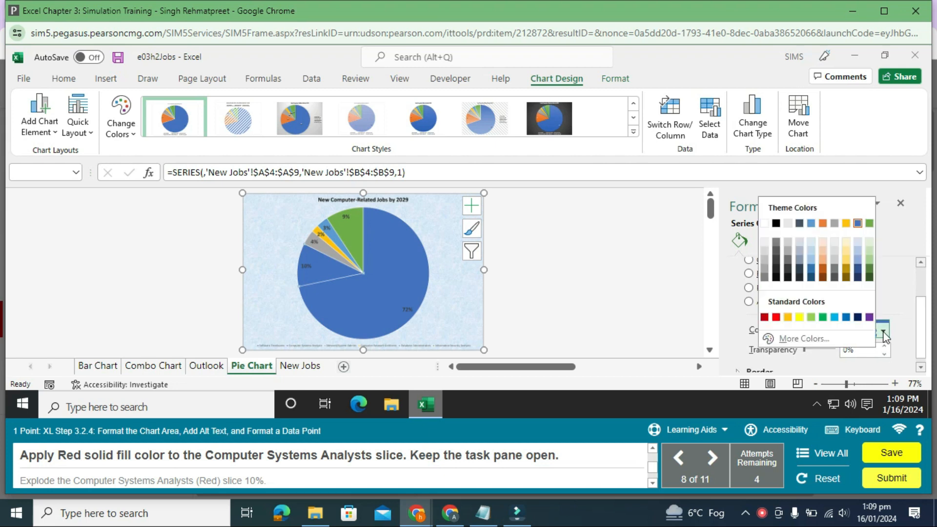
pyautogui.click(775, 317)
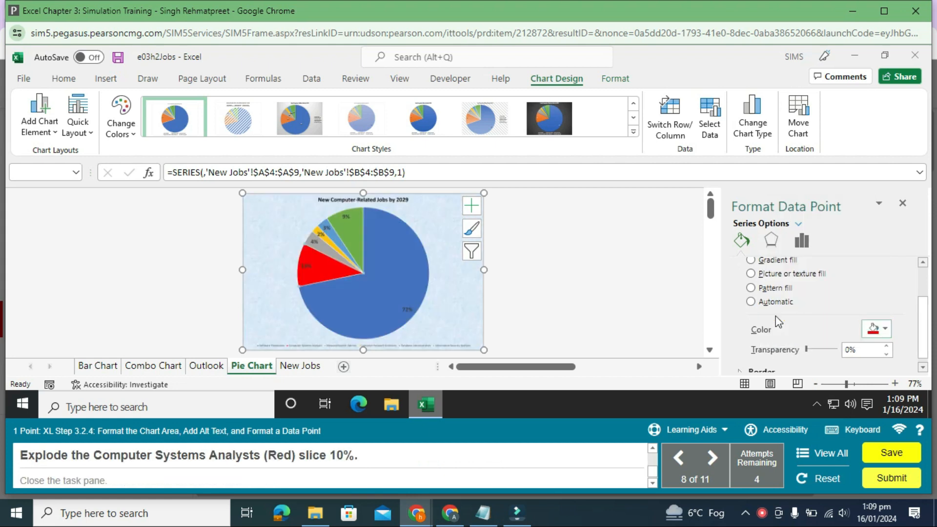
# Step: Set the point explosion of the red Computer Systems Analysts slice to 10% and close the Format Data Point pane
pyautogui.click(328, 278)
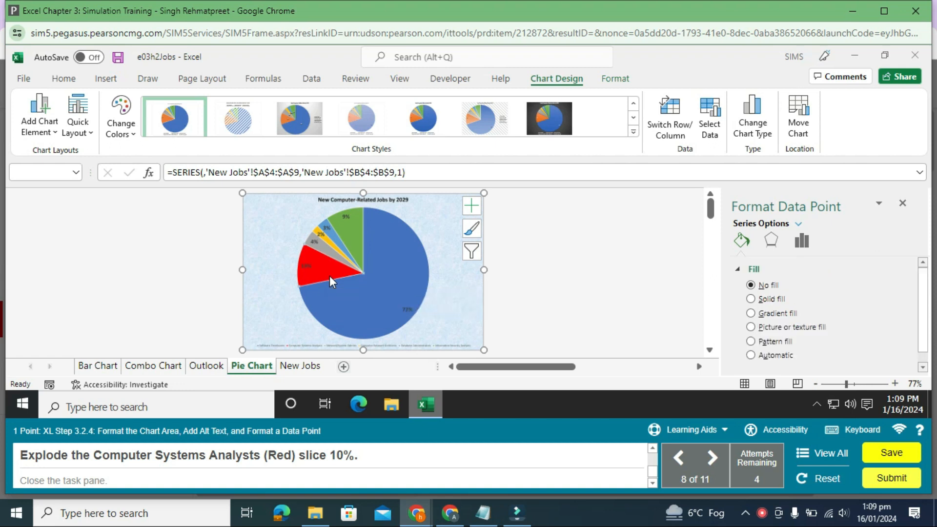
pyautogui.click(803, 247)
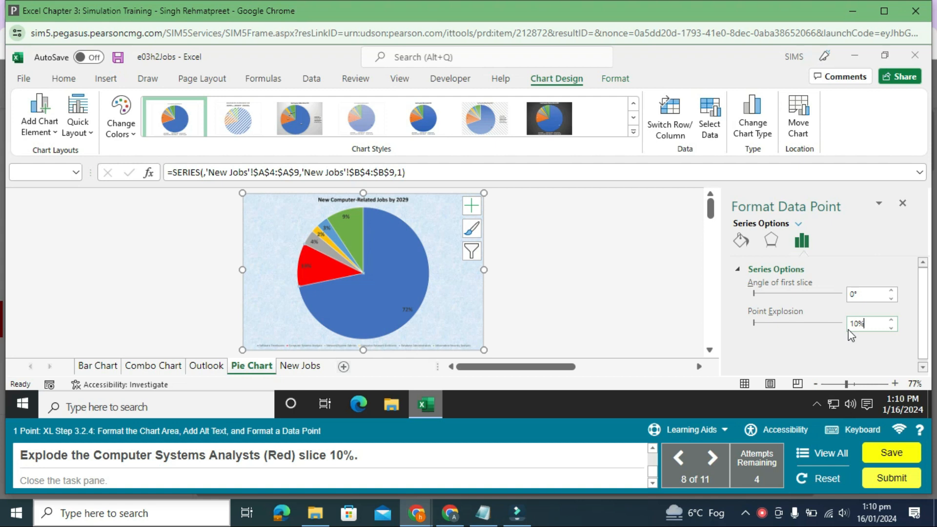
pyautogui.press('Return')
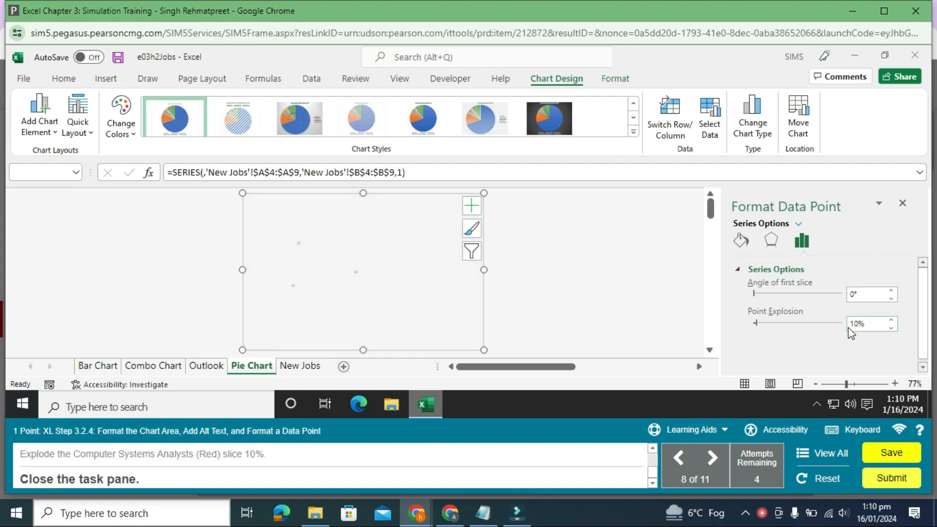
pyautogui.click(902, 203)
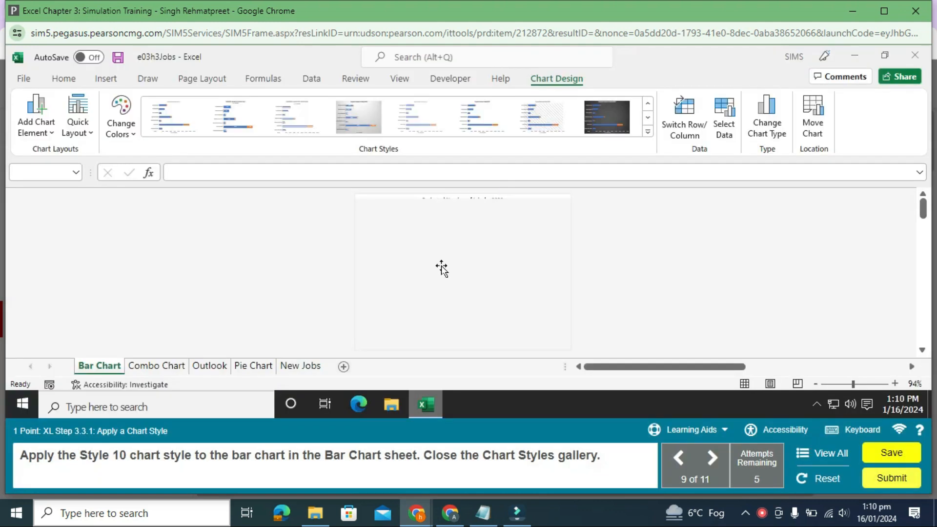
# Step: Apply the Style 10 chart style to the bar chart on the Bar Chart sheet
pyautogui.click(404, 204)
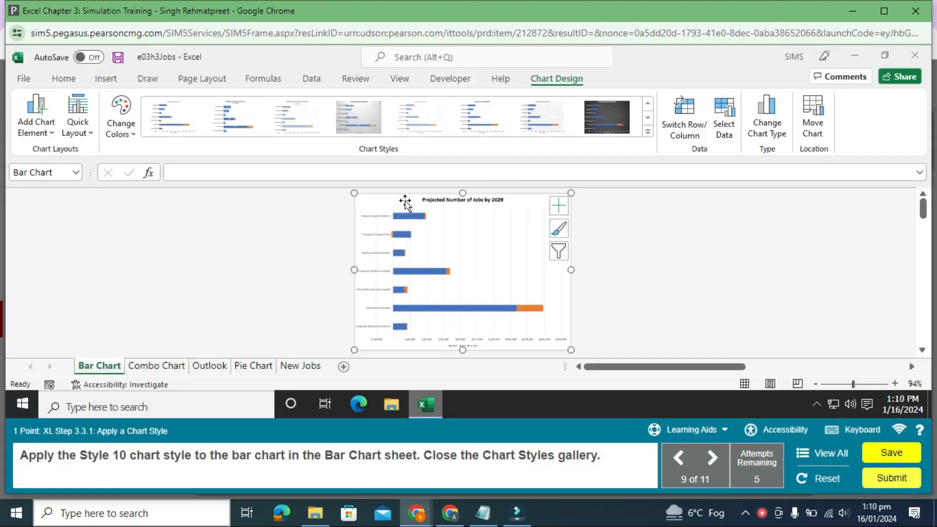
pyautogui.click(648, 133)
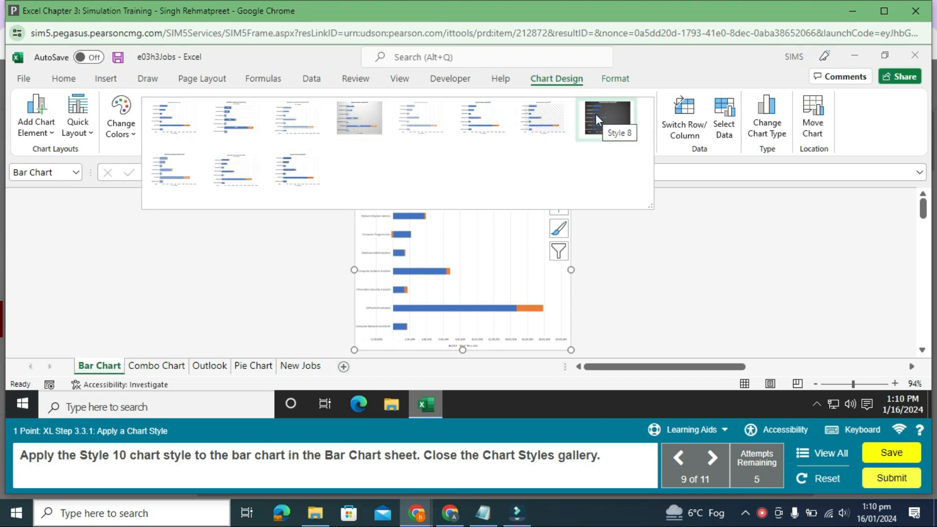
pyautogui.click(218, 175)
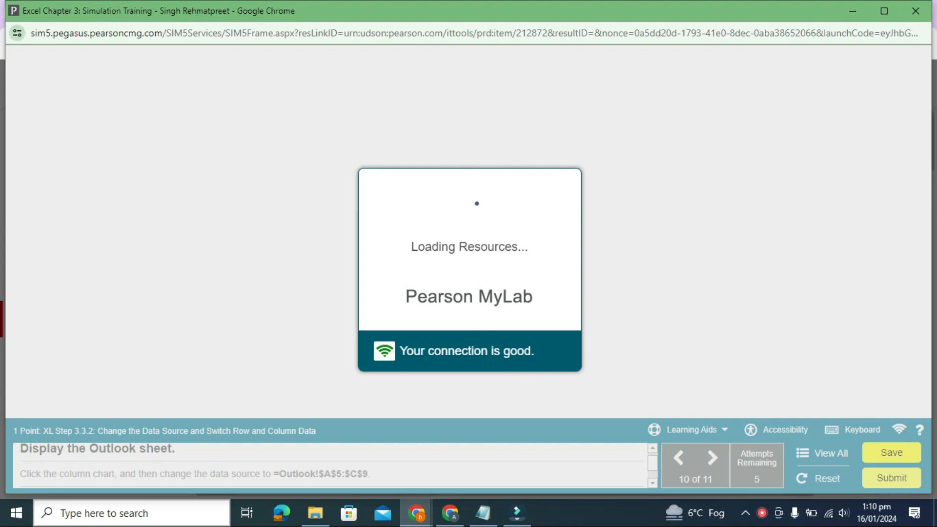
# Step: Change the Outlook sheet column chart's data range to =Outlook!$A$5:$C$9 and switch its rows and columns
pyautogui.moveTo(517, 512)
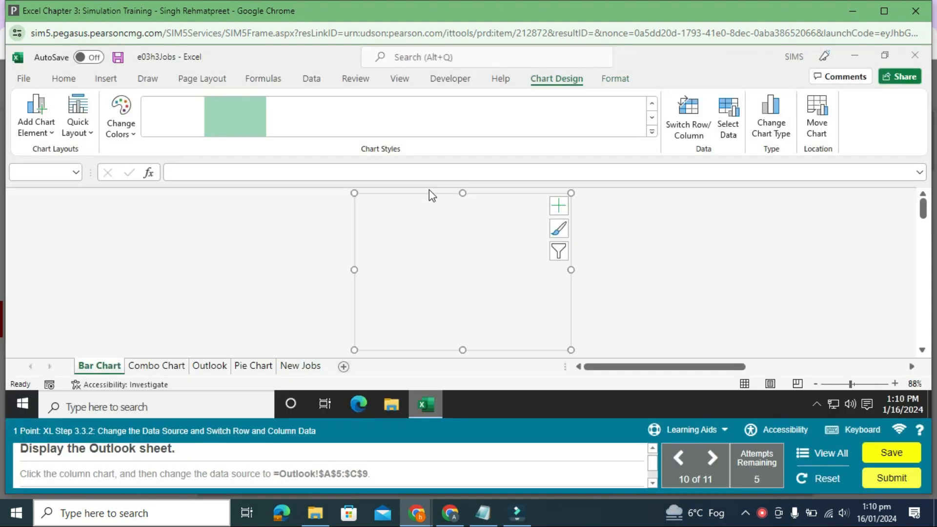
pyautogui.click(222, 367)
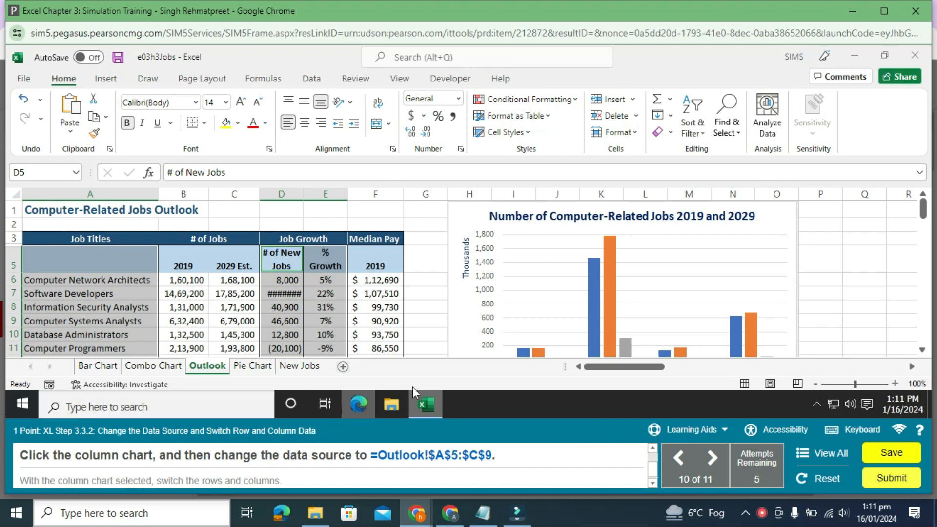
pyautogui.click(777, 218)
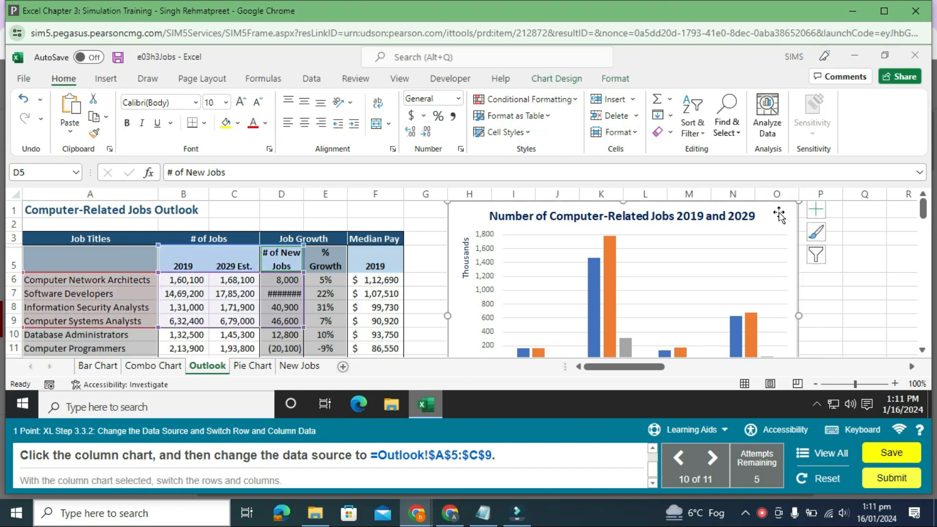
pyautogui.click(570, 81)
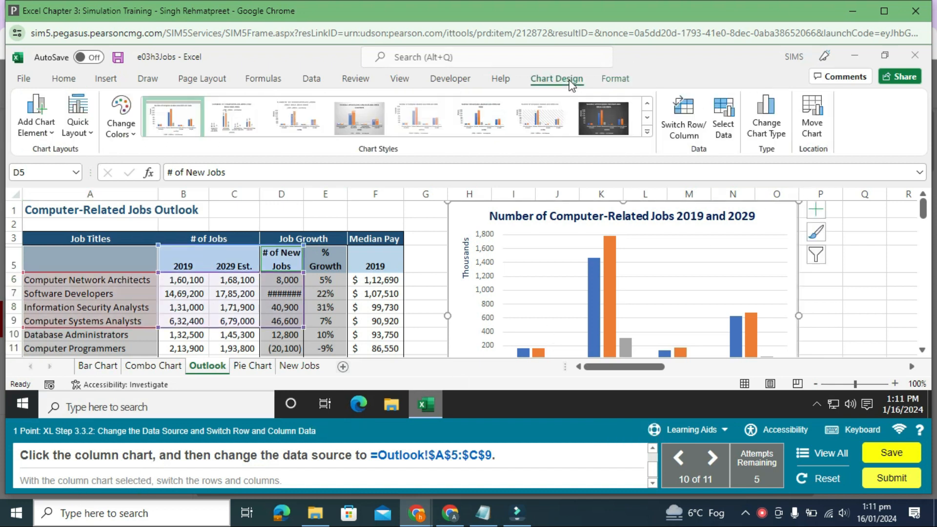
pyautogui.click(725, 128)
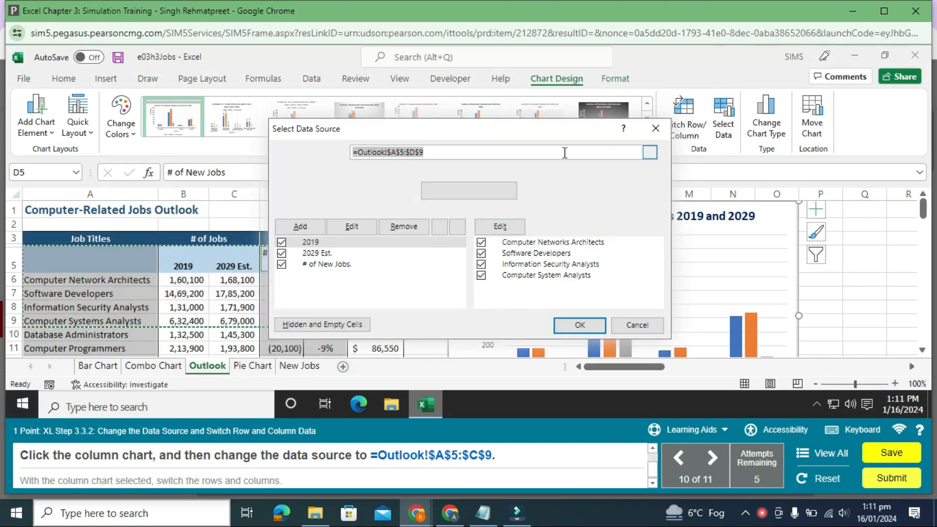
pyautogui.moveTo(468, 136); pyautogui.dragTo(649, 148)
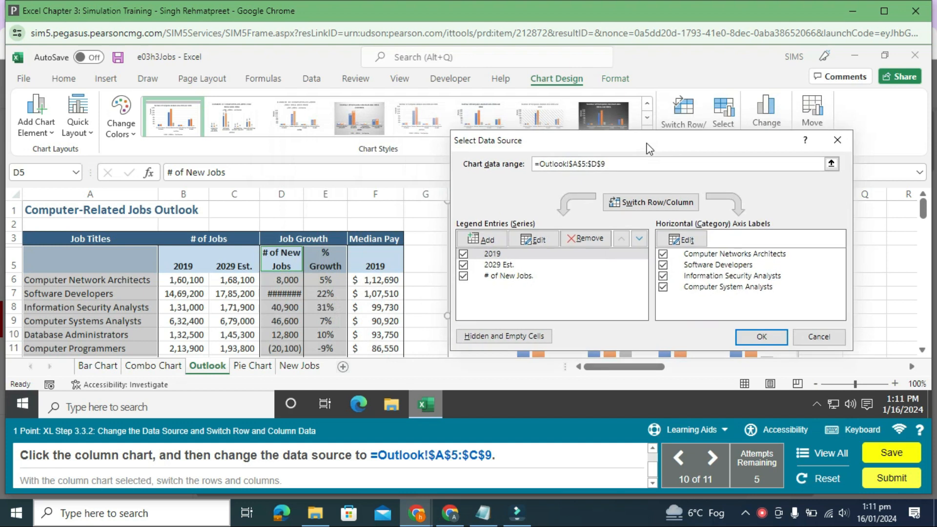
pyautogui.click(625, 166)
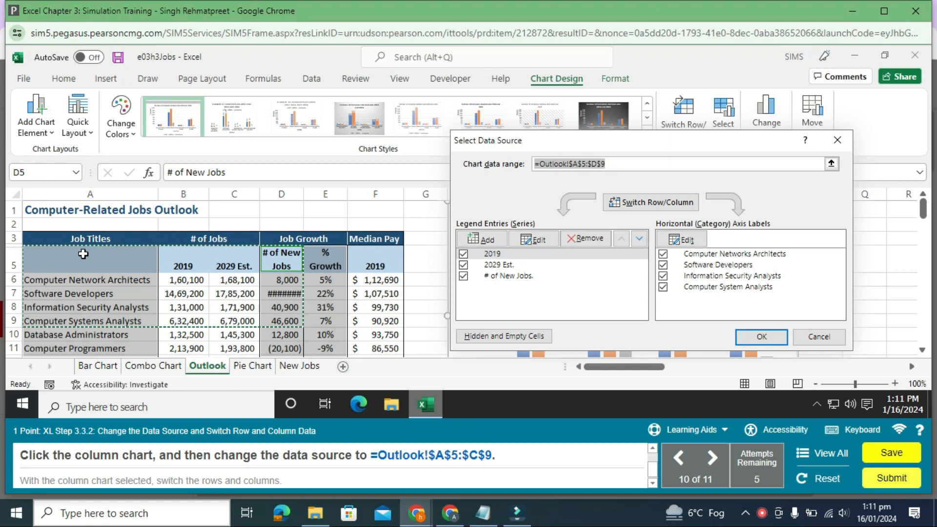
pyautogui.moveTo(87, 252); pyautogui.dragTo(214, 321)
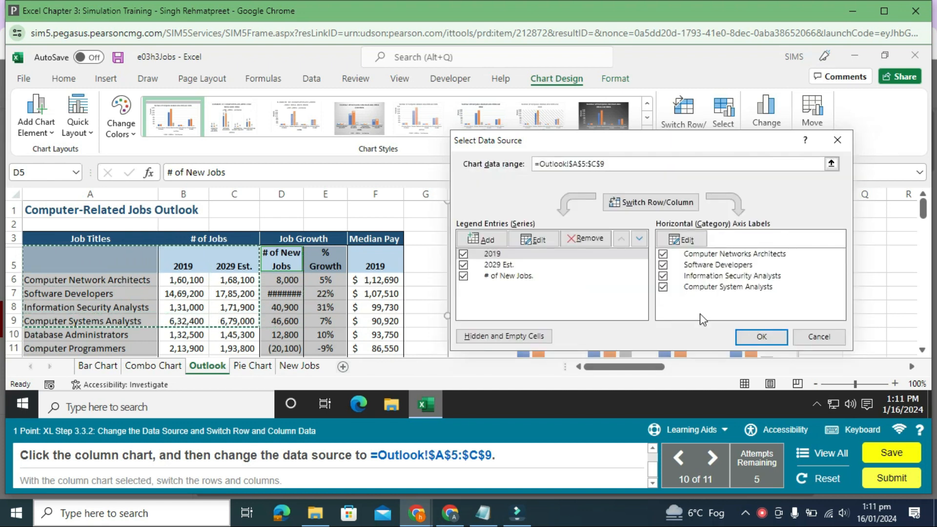
pyautogui.click(757, 340)
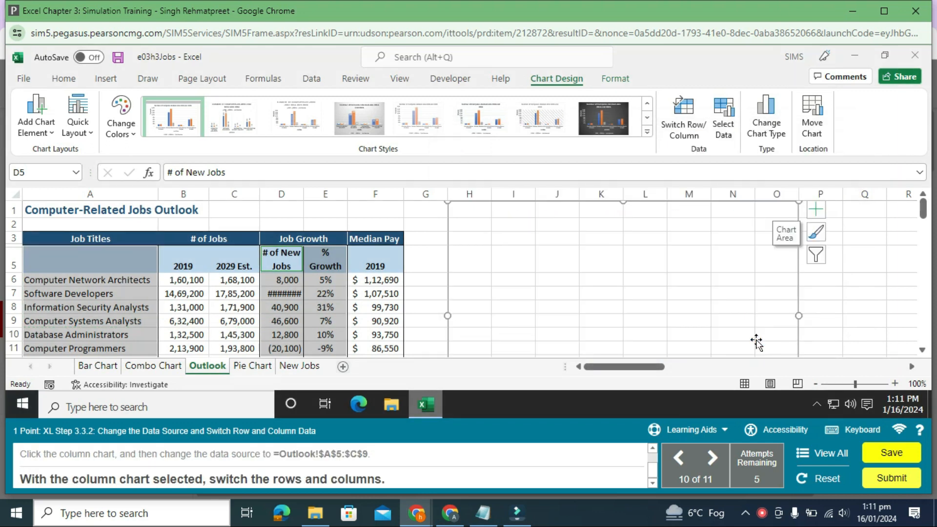
pyautogui.click(684, 117)
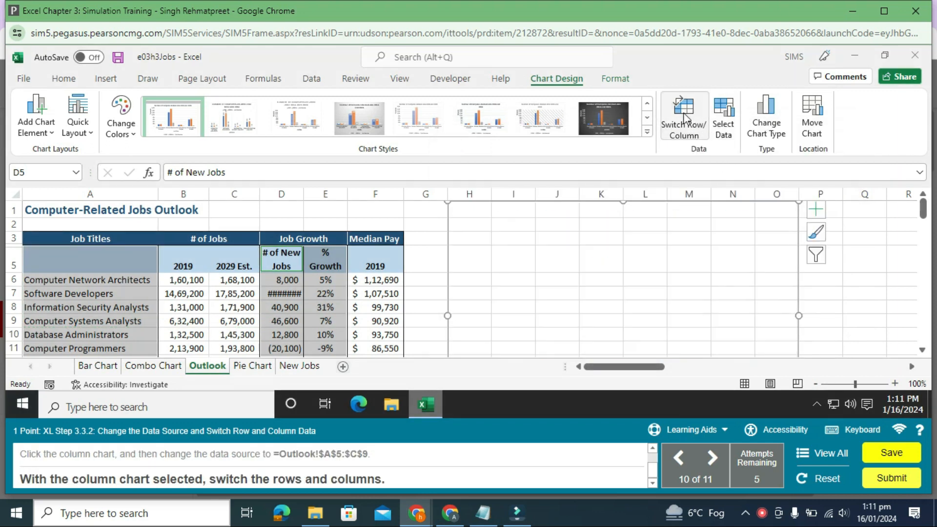